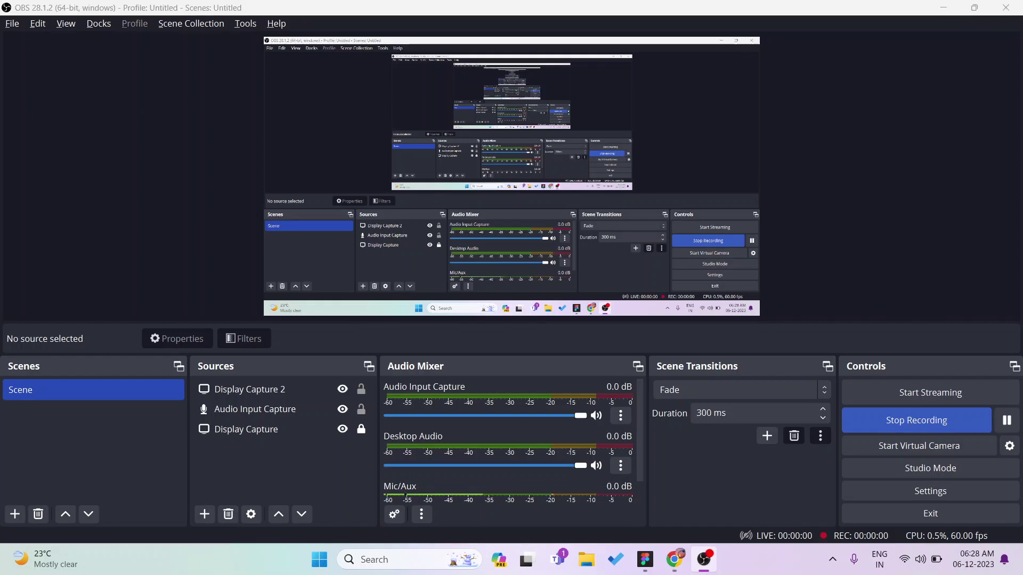
Start the OBS screen recording and bring up the Figma Daily Challenge 6 profile-page file.
click(645, 559)
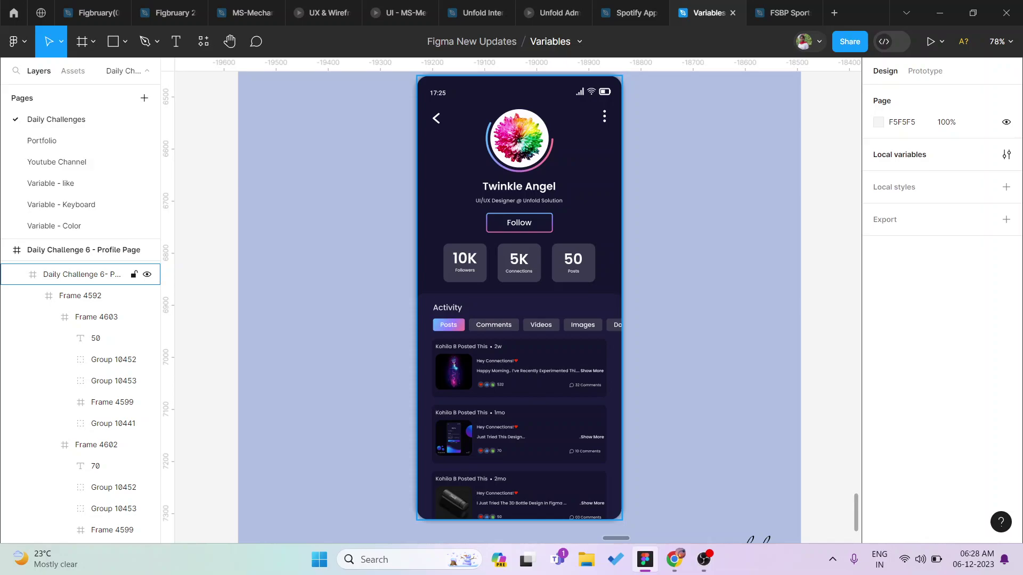
Select the 'Daily Challenge 6- Profile page' frame to show its 393×852 frame properties.
click(80, 275)
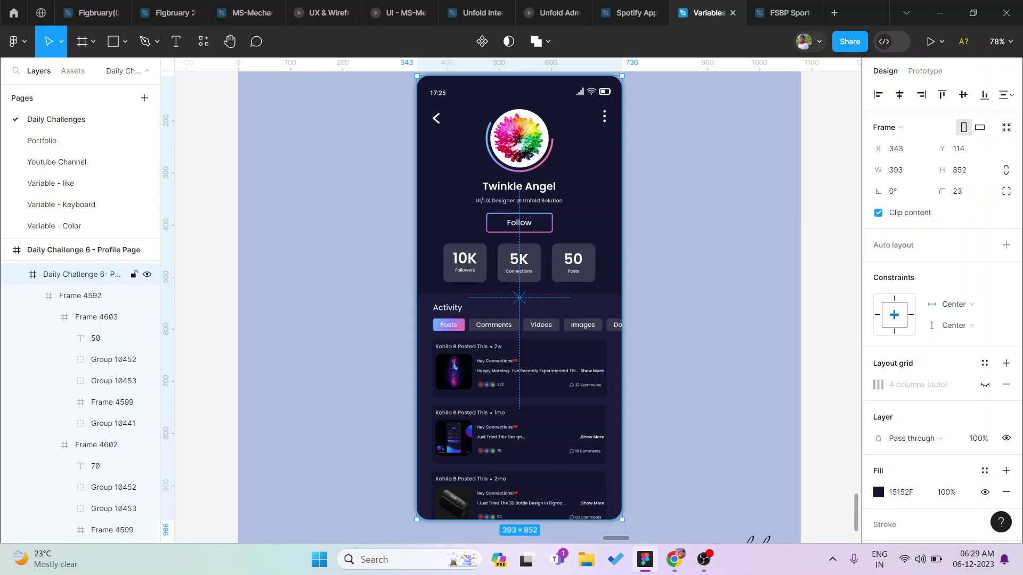
Turn on the profile frame's 4-column layout grid from the Design panel.
scroll(519, 298, down, 2)
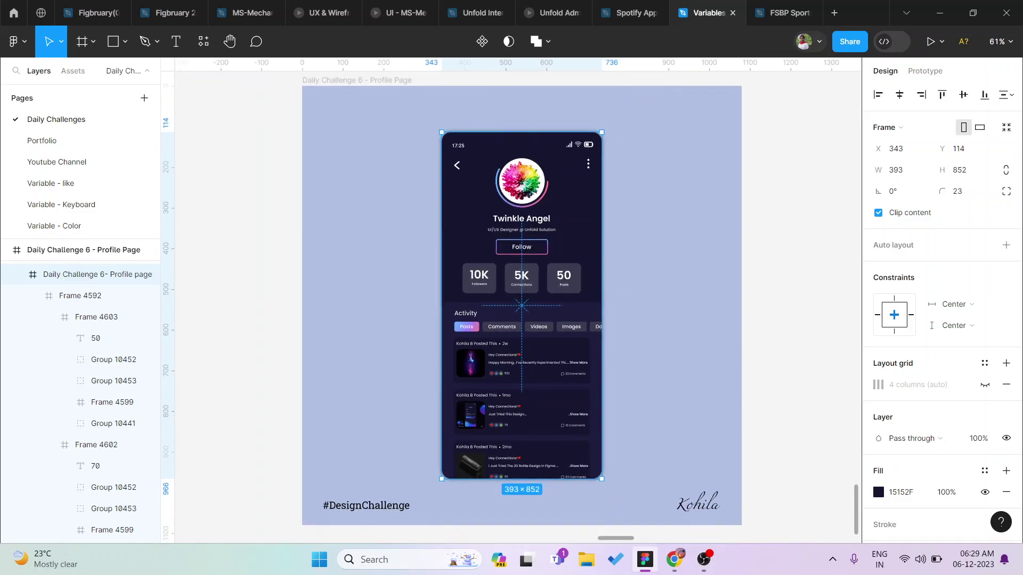
key(Escape)
scroll(520, 298, right, 3)
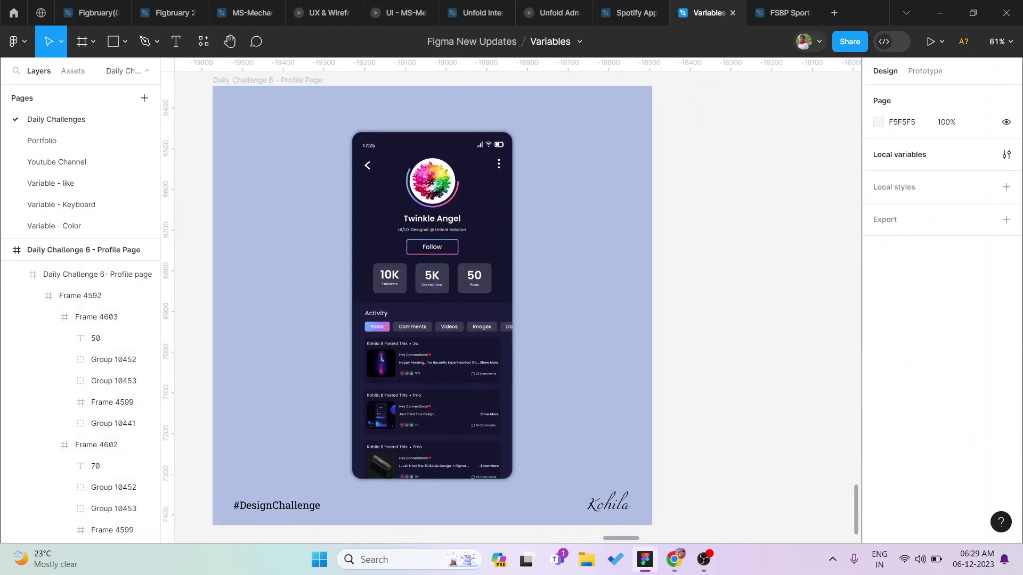
click(97, 275)
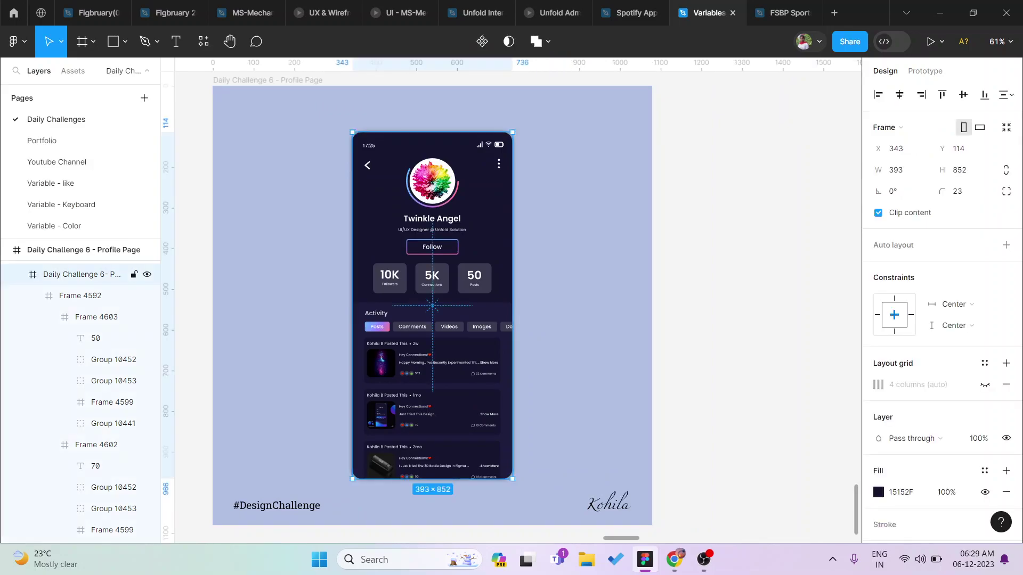
click(985, 385)
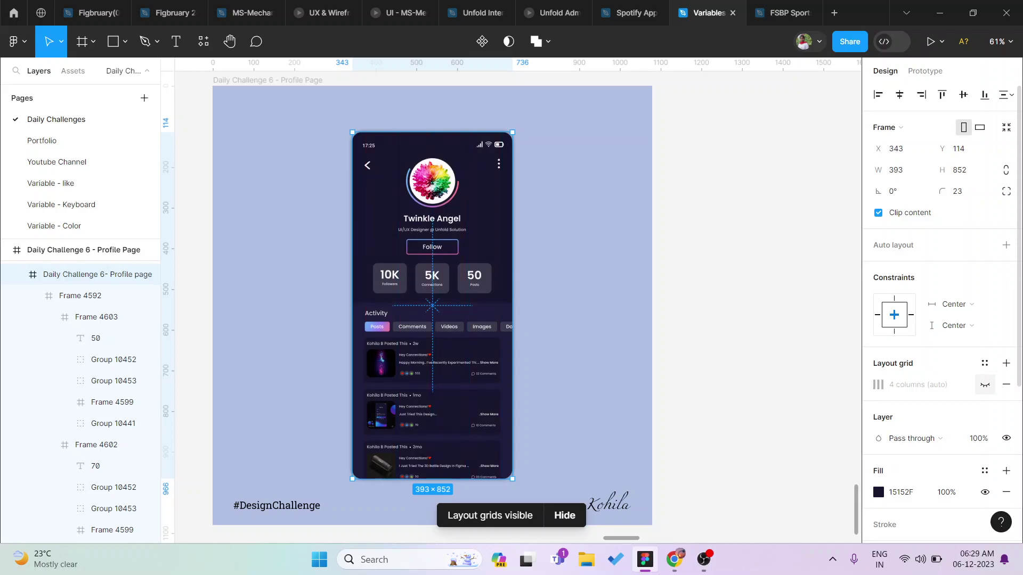
Toggle the layout grid overlay off and back on with the grid shortcut.
key(Escape)
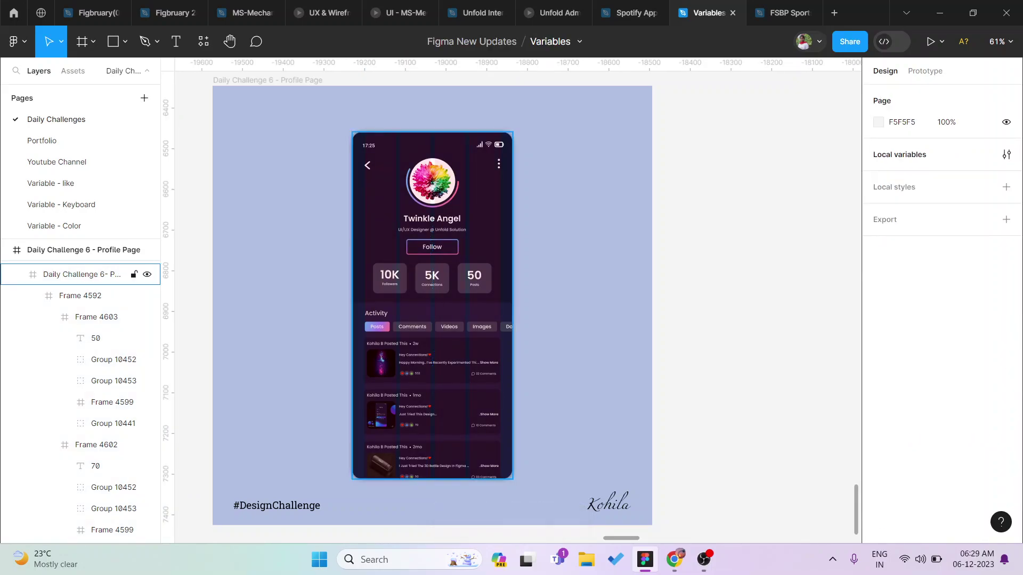
click(85, 274)
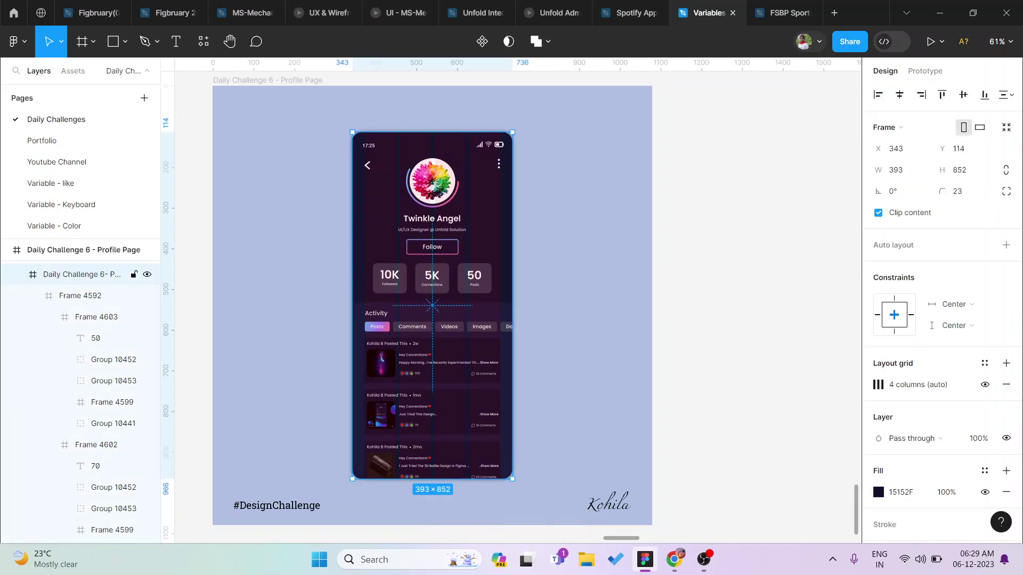
key(ctrl+shift+4)
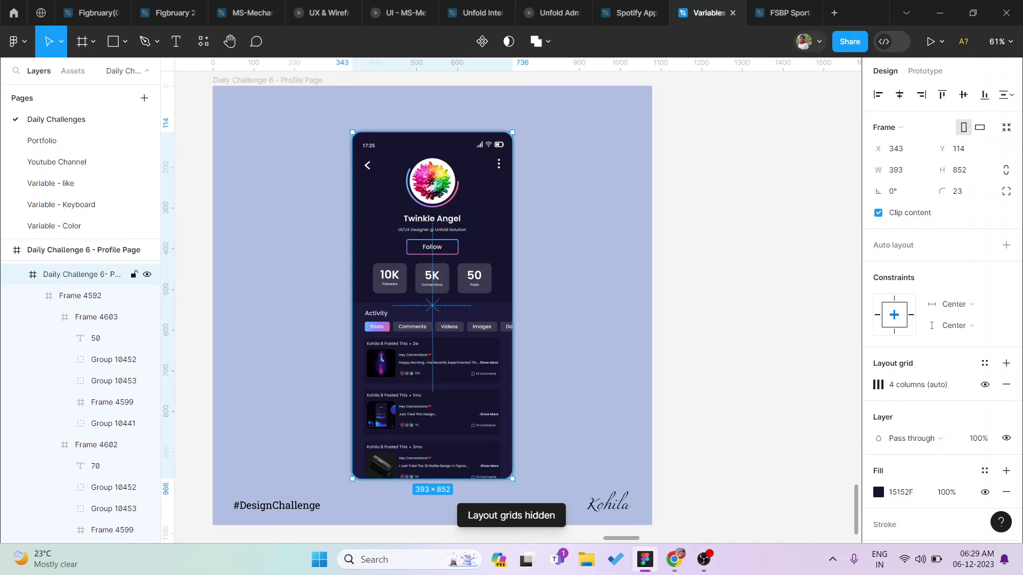
key(Escape)
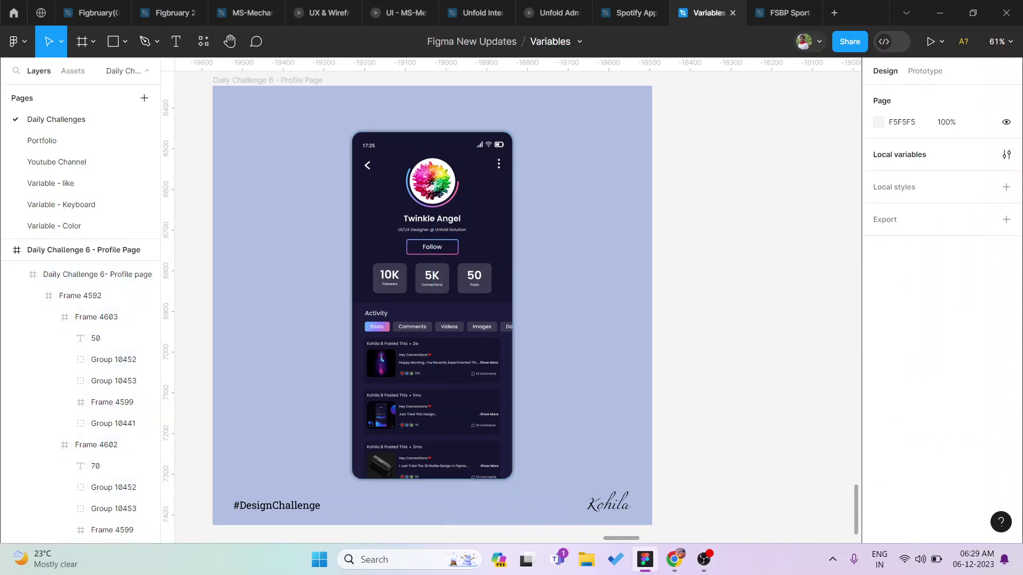
key(ctrl+shift+4)
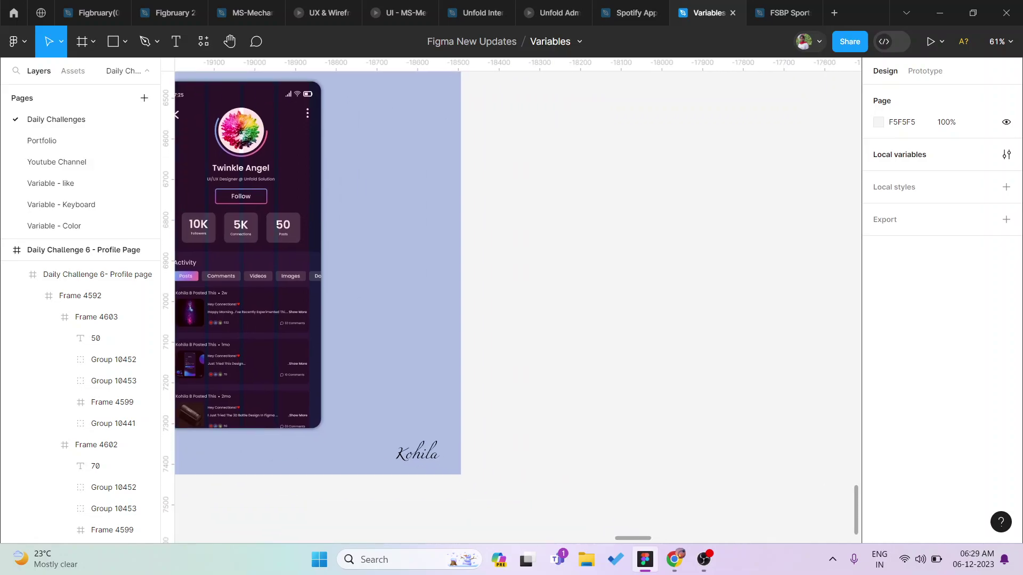
scroll(411, 292, down, 3)
Copy the phone frame into a row to the right, nudging the last copy into place.
click(410, 292)
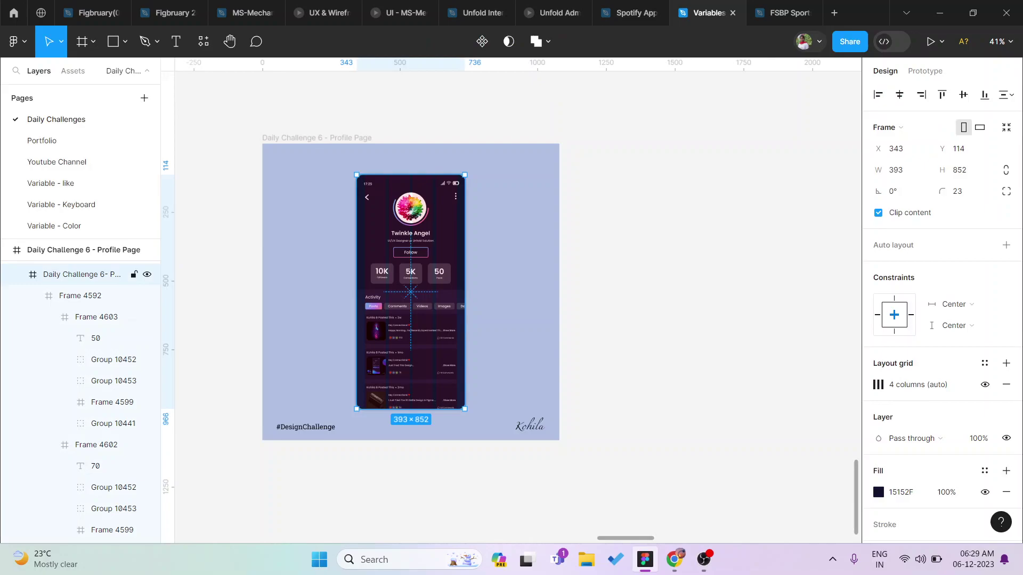
mouse_move(410, 292)
mouse_down()
mouse_move(688, 283)
mouse_move(421, 269)
mouse_move(538, 283)
mouse_up()
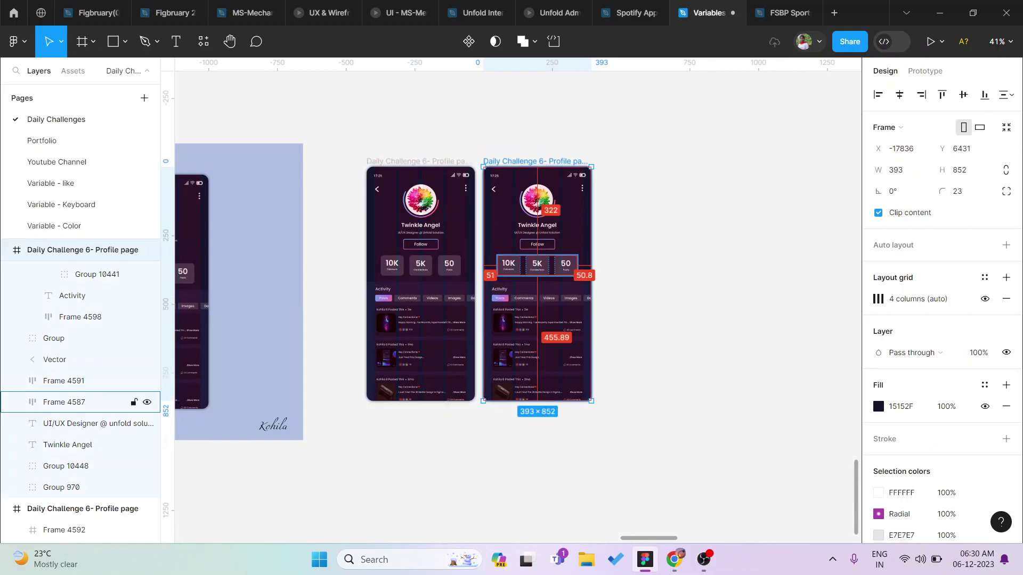
key(ctrl+d)
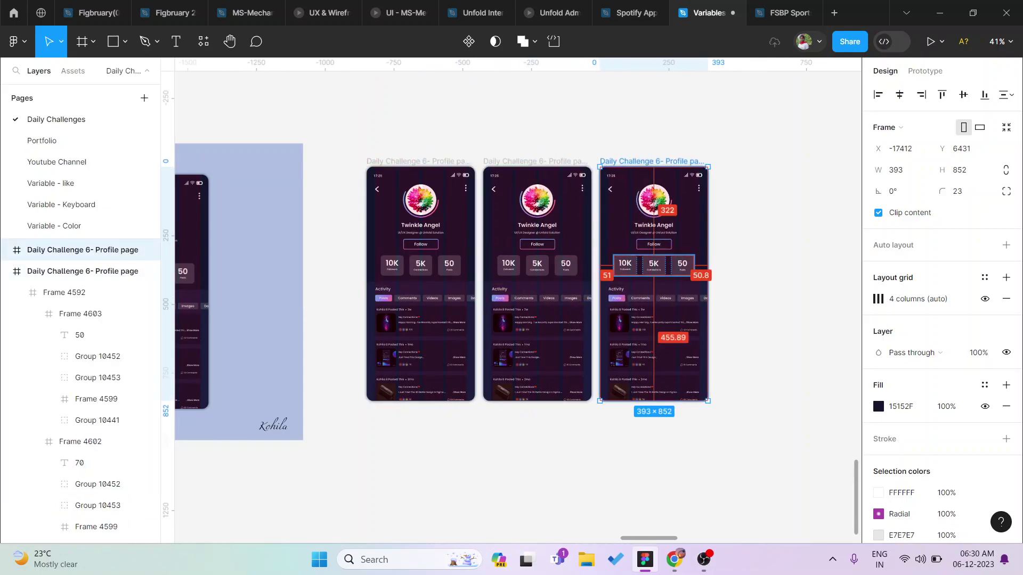
key(ctrl+d)
key(shift+Left)
key(shift+Left)
key(shift+Left)
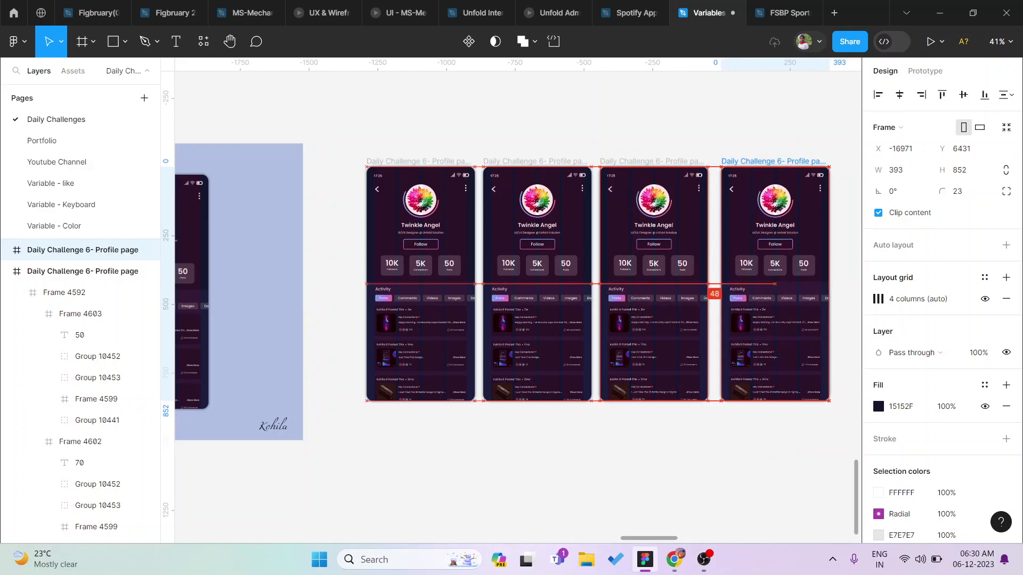
Hide the layout grid overlays on all frames across the canvas.
key(Escape)
scroll(518, 250, right, 2)
scroll(518, 250, right, 2)
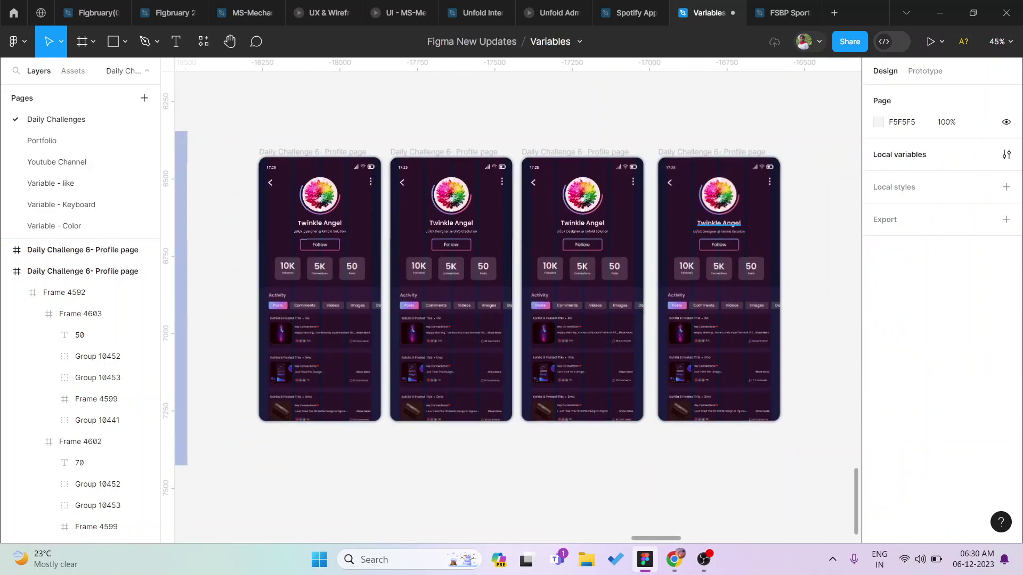
scroll(645, 159, down, 2)
scroll(513, 216, left, 1)
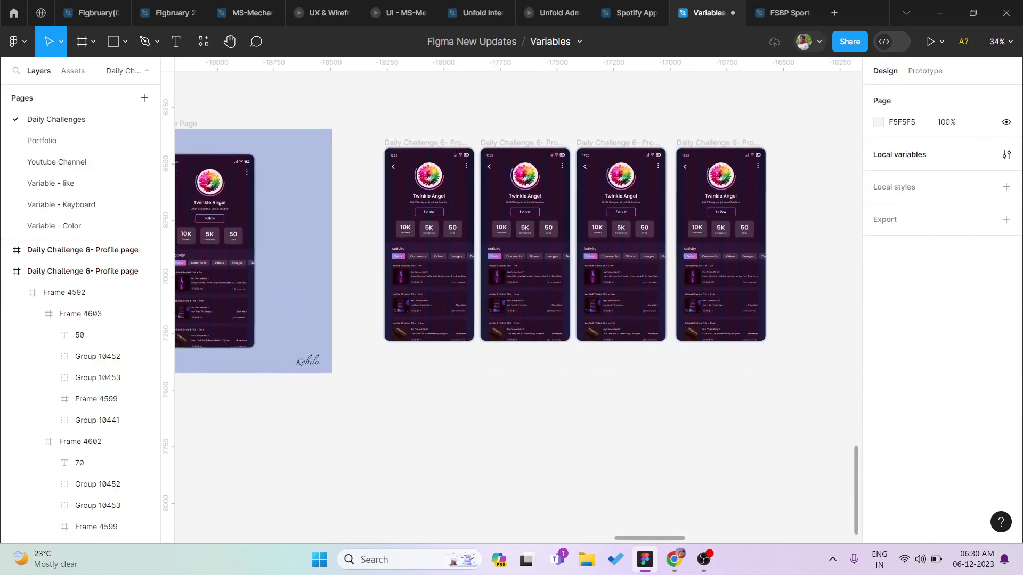
scroll(514, 216, left, 1)
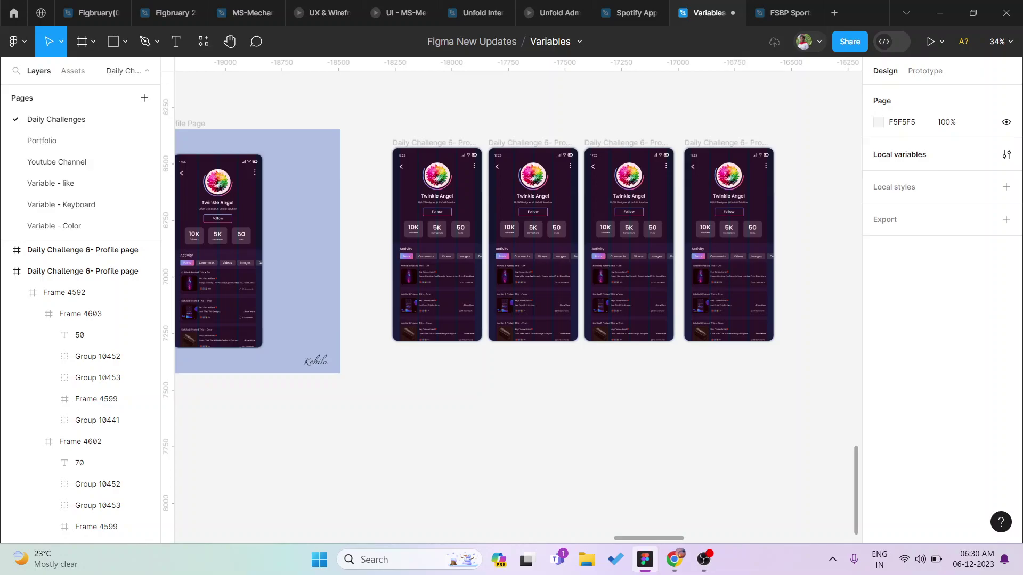
key(ctrl+shift+4)
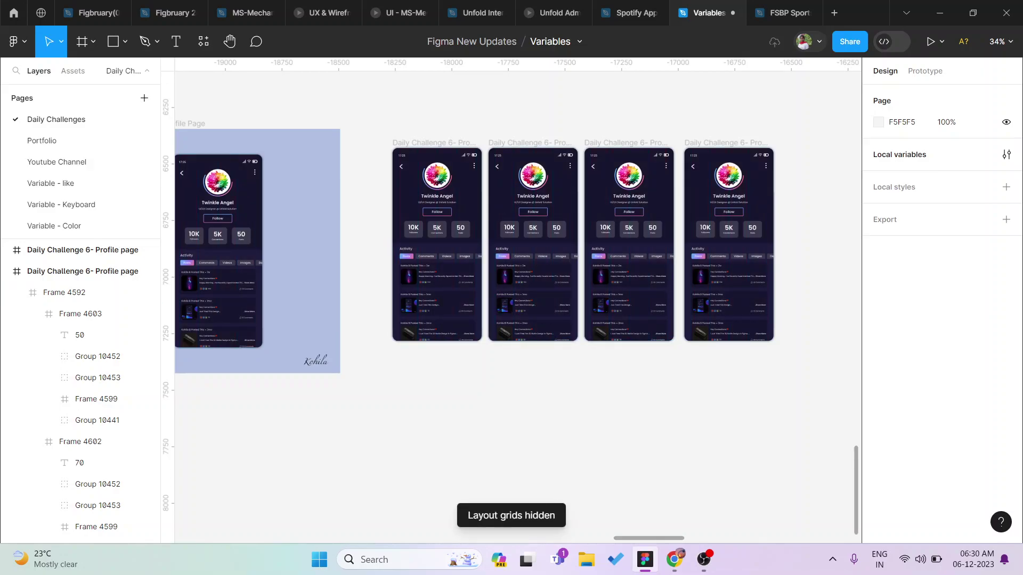
Pan around the row of profile frames and turn the layout grids back on.
scroll(592, 359, up, 5)
scroll(591, 359, up, 5)
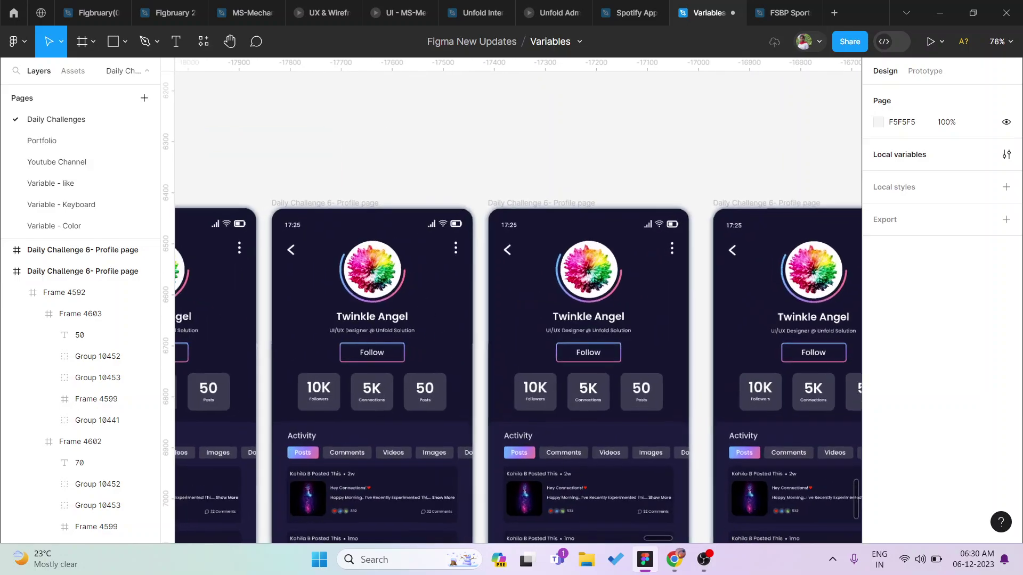
scroll(517, 303, down, 3)
scroll(517, 303, left, 3)
scroll(517, 304, up, 3)
ctrl+scroll(517, 304, up, 3)
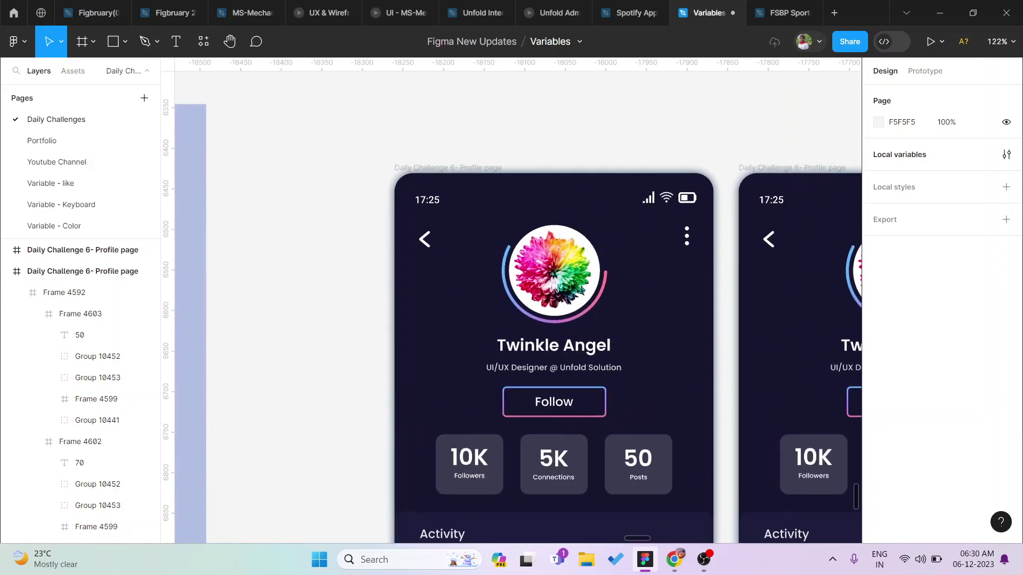
scroll(512, 307, down, 3)
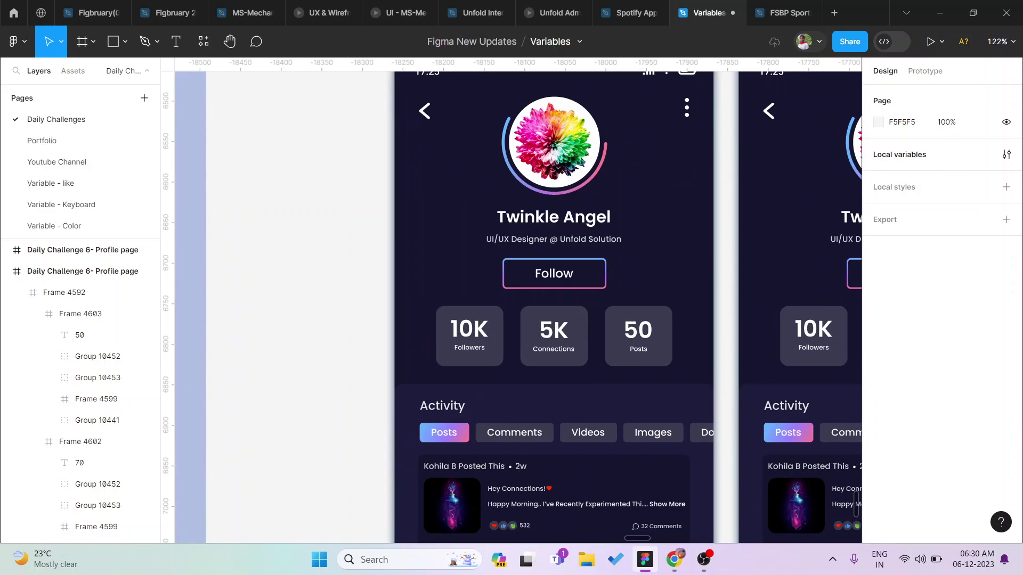
key(ctrl+shift+4)
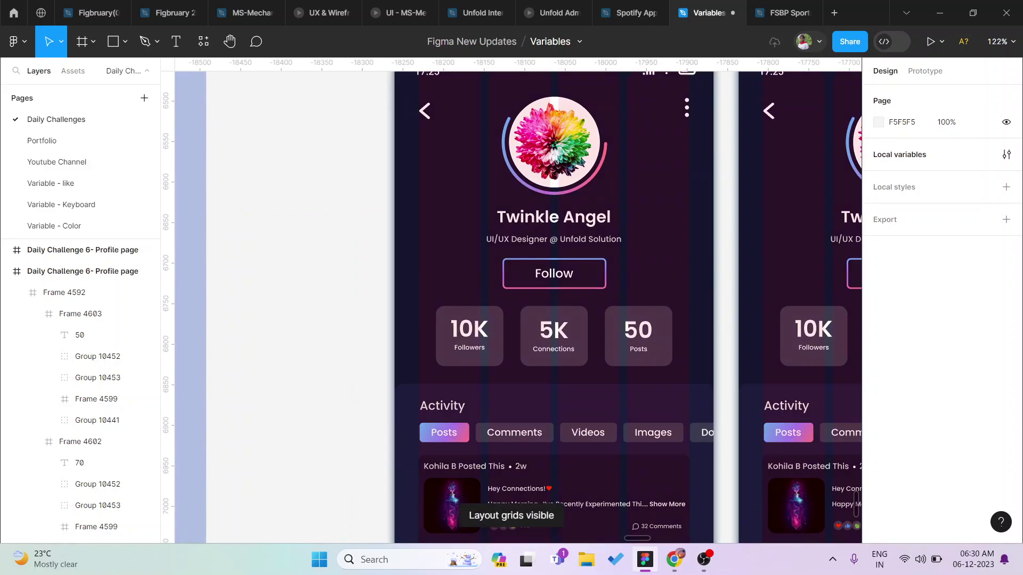
Toggle the layout grids off, on, and off again, leaving the frames grid-free.
scroll(493, 338, down, 3)
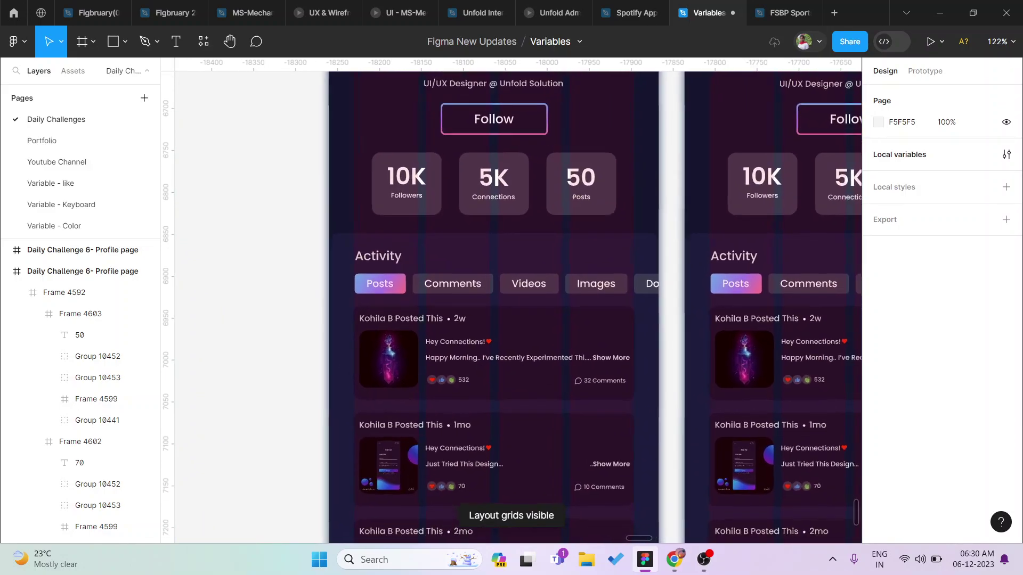
ctrl+scroll(493, 338, up, 2)
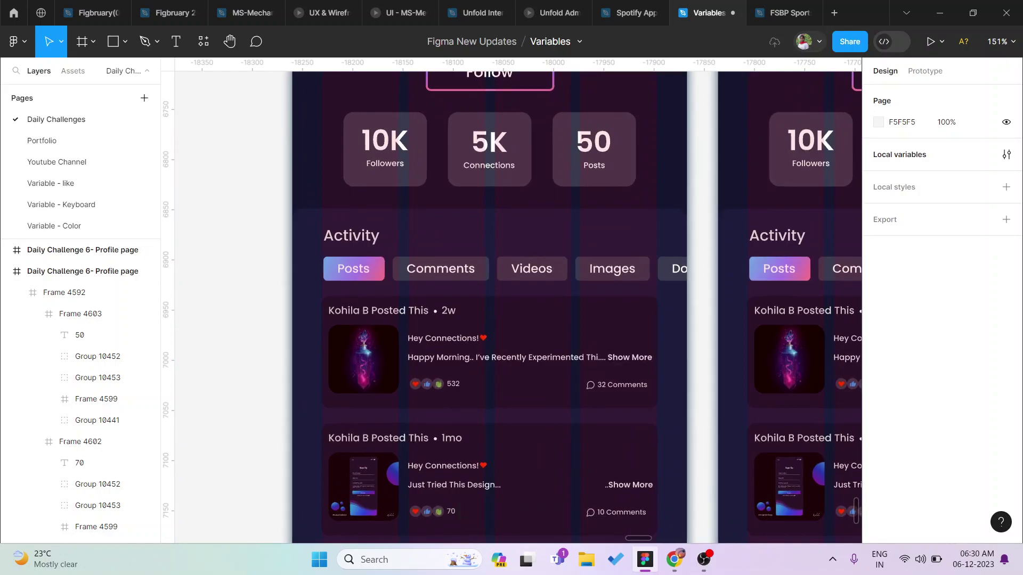
key(ctrl+shift+4)
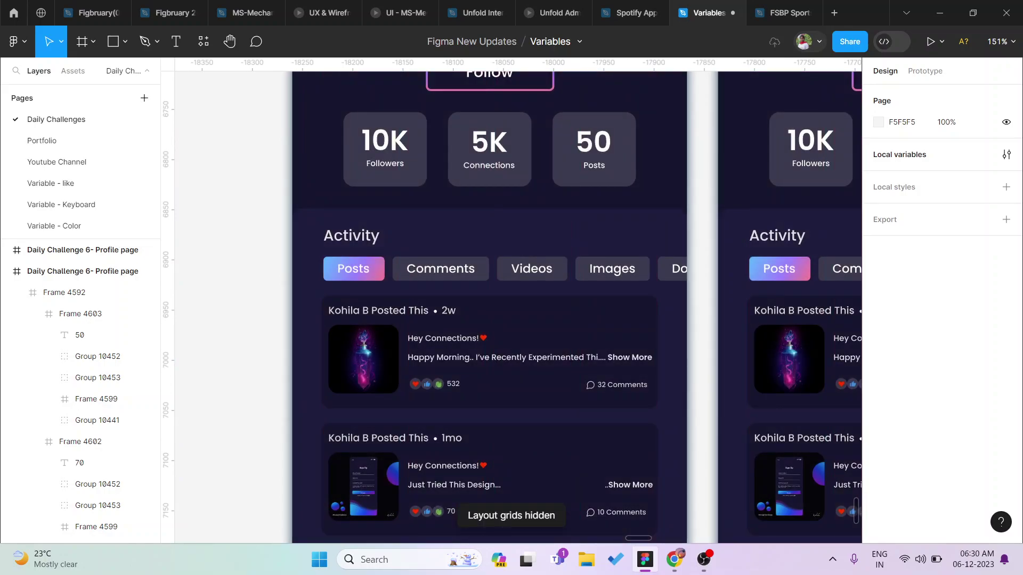
ctrl+scroll(467, 320, down, 3)
ctrl+scroll(467, 319, up, 4)
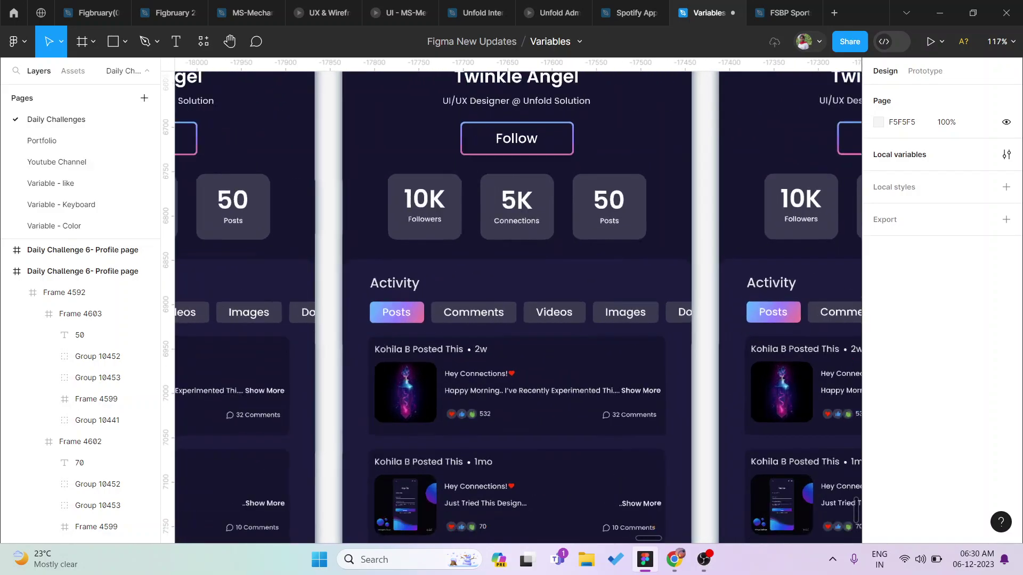
key(ctrl+shift+4)
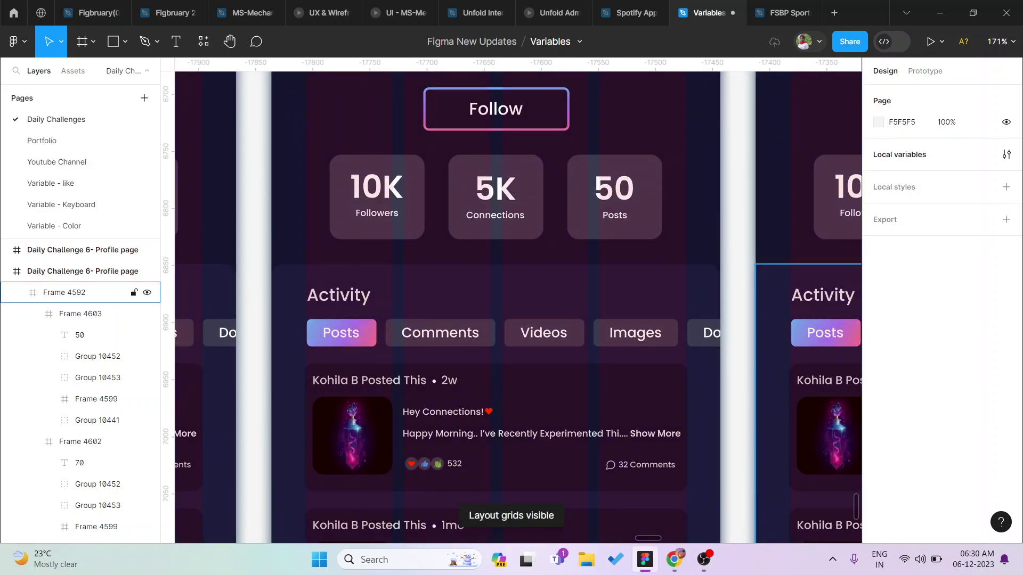
key(ctrl+shift+4)
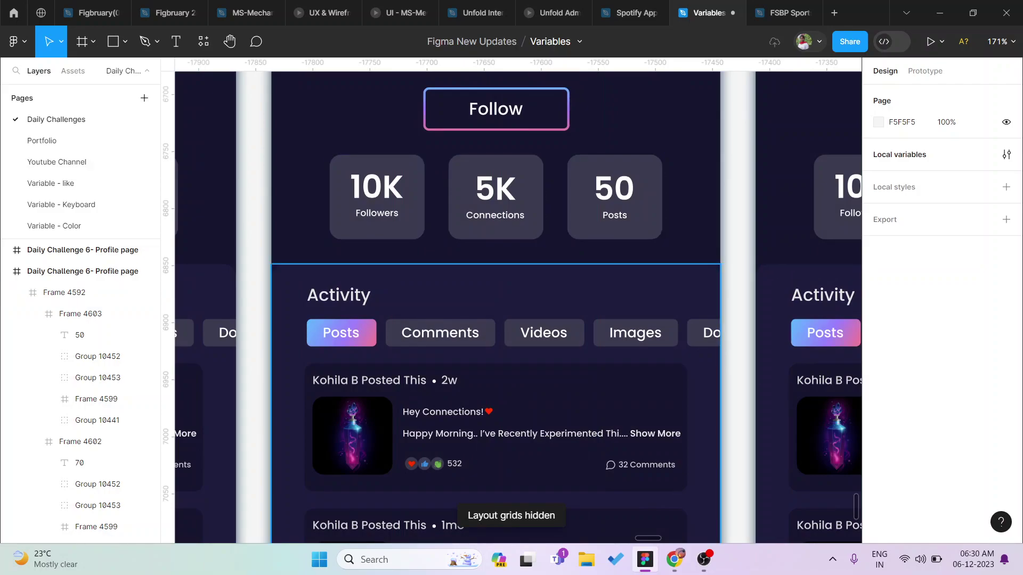
ctrl+scroll(613, 304, down, 5)
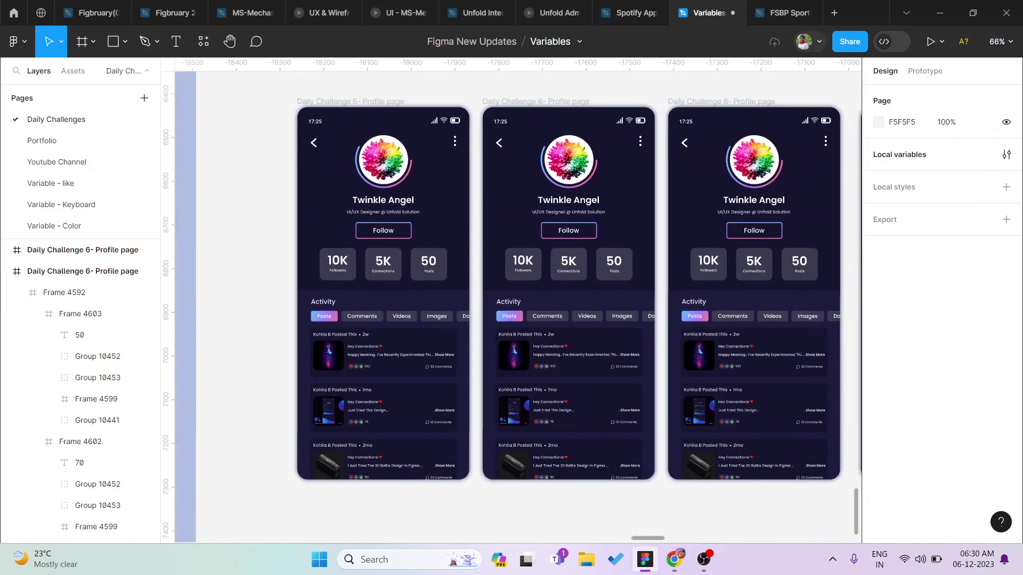
Toggle the middle profile frame's column grid visibility, then hide grids globally.
click(535, 102)
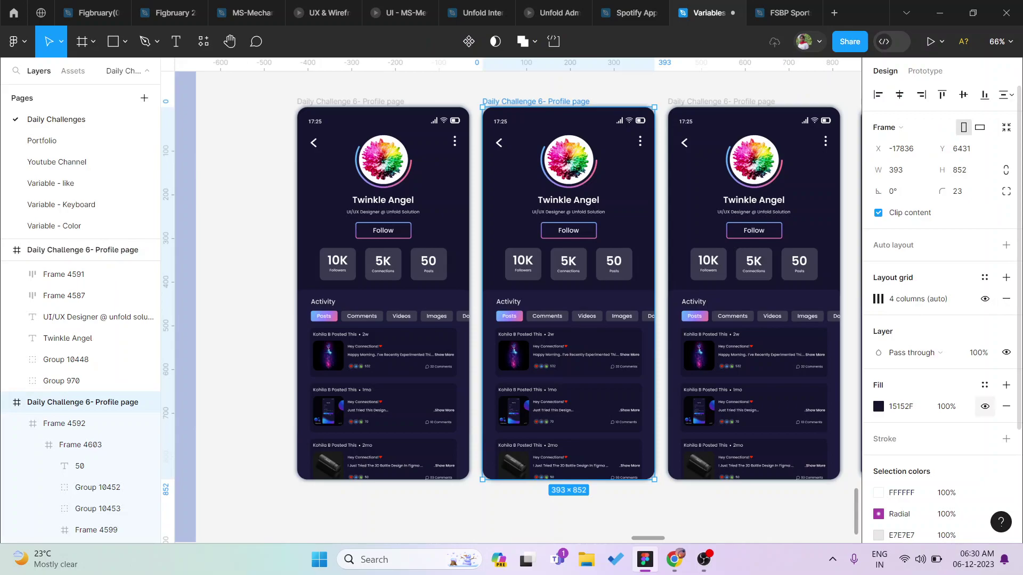
click(985, 299)
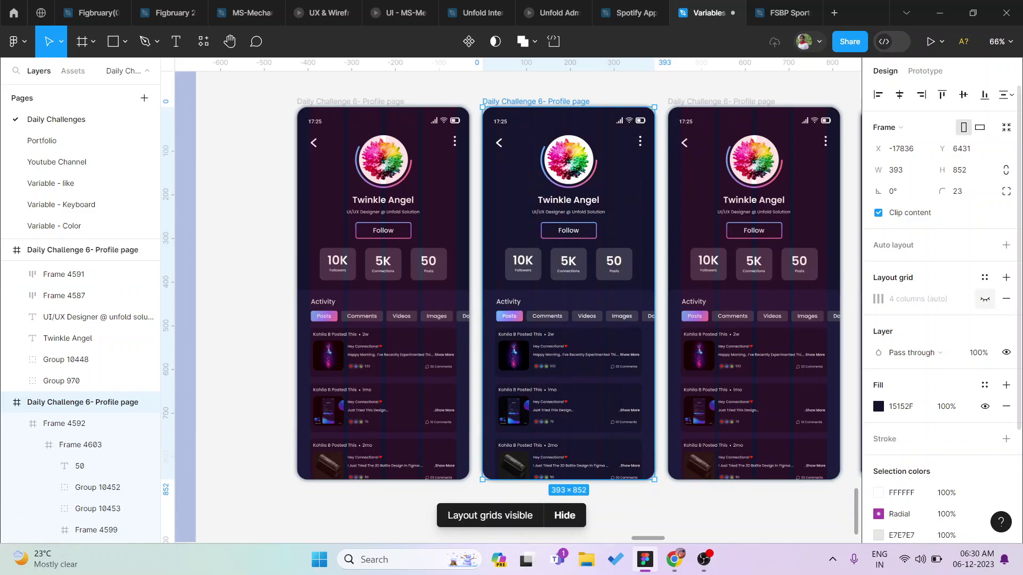
key(Escape)
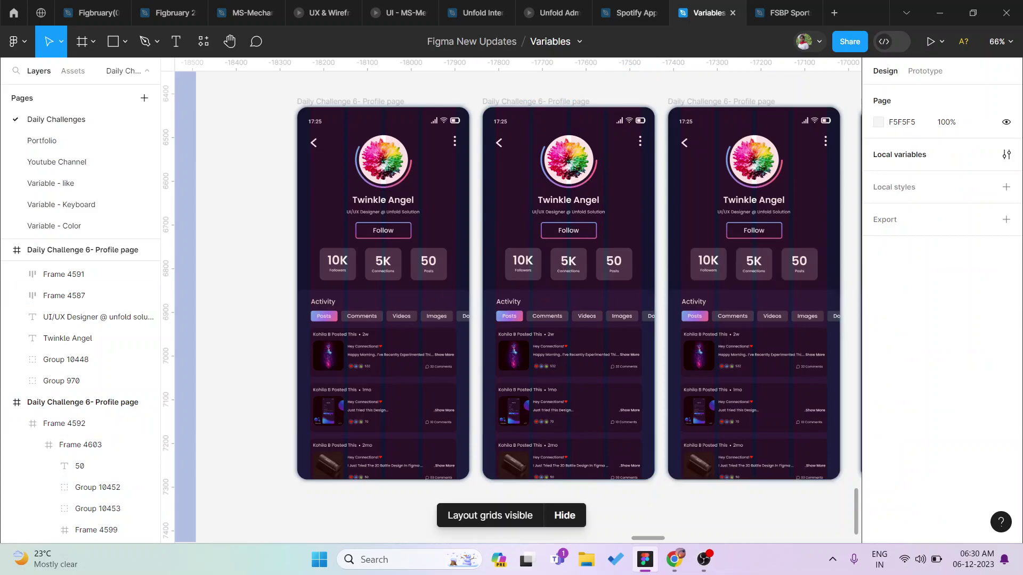
scroll(558, 91, down, 3)
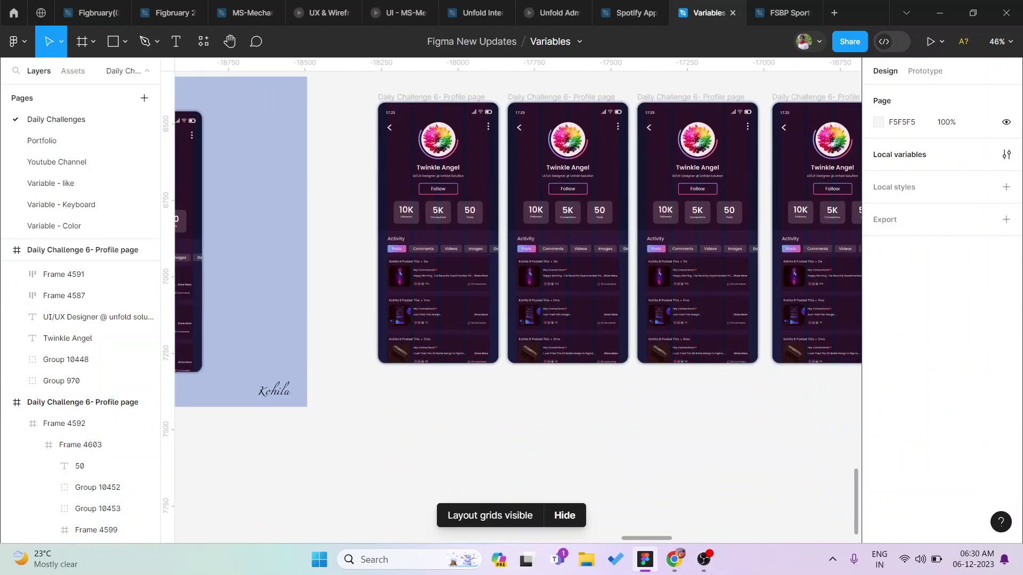
key(ctrl+shift+4)
scroll(703, 133, up, 1)
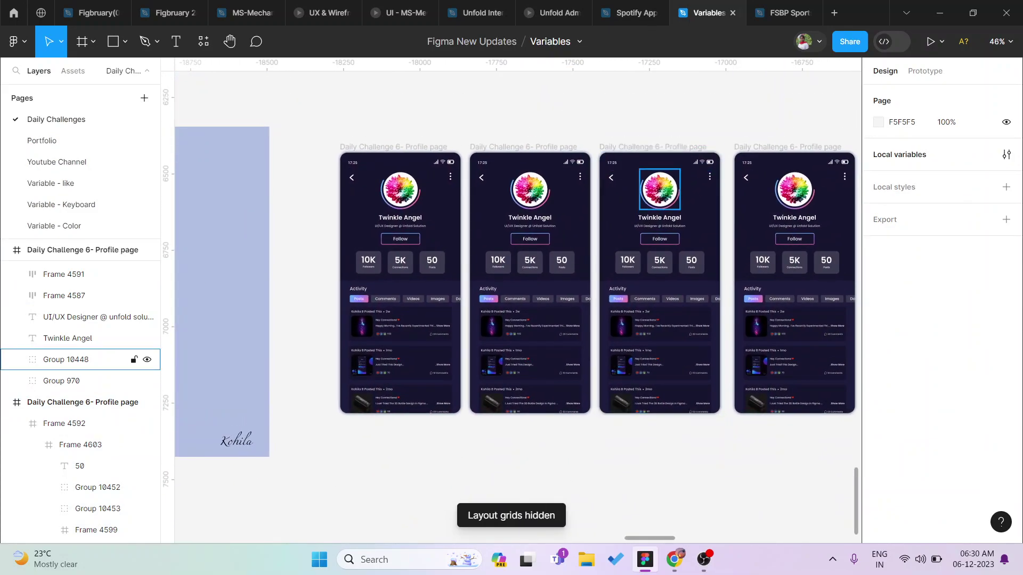
scroll(659, 189, up, 1)
Make the first profile frame's 4-column grid visible, then toggle grids off globally.
click(320, 142)
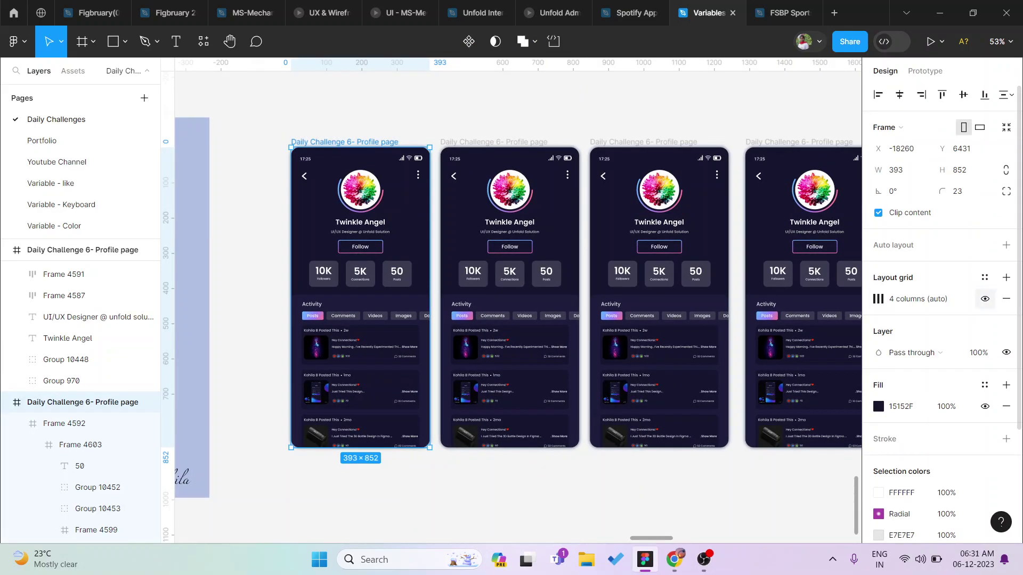
click(985, 299)
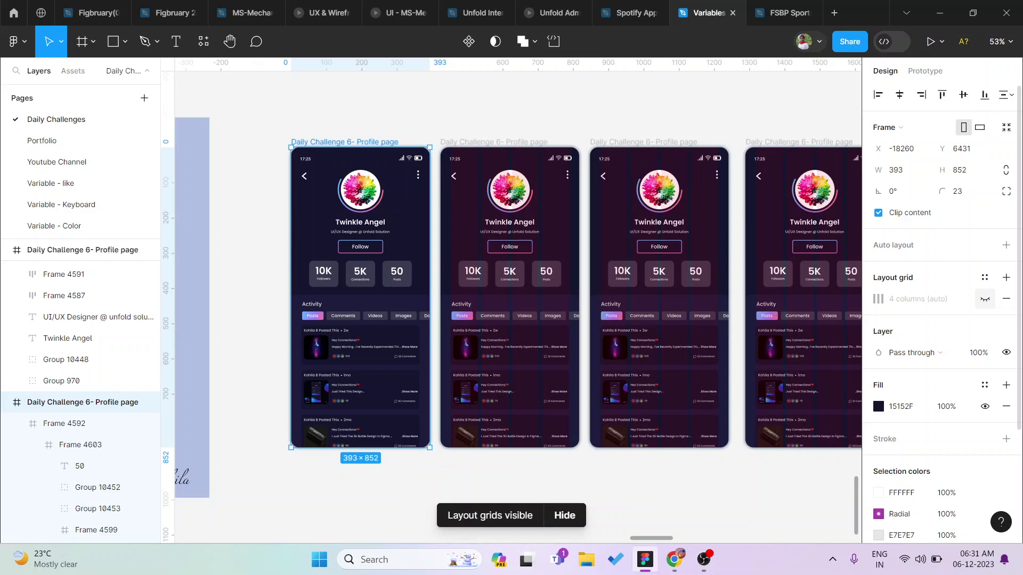
click(985, 299)
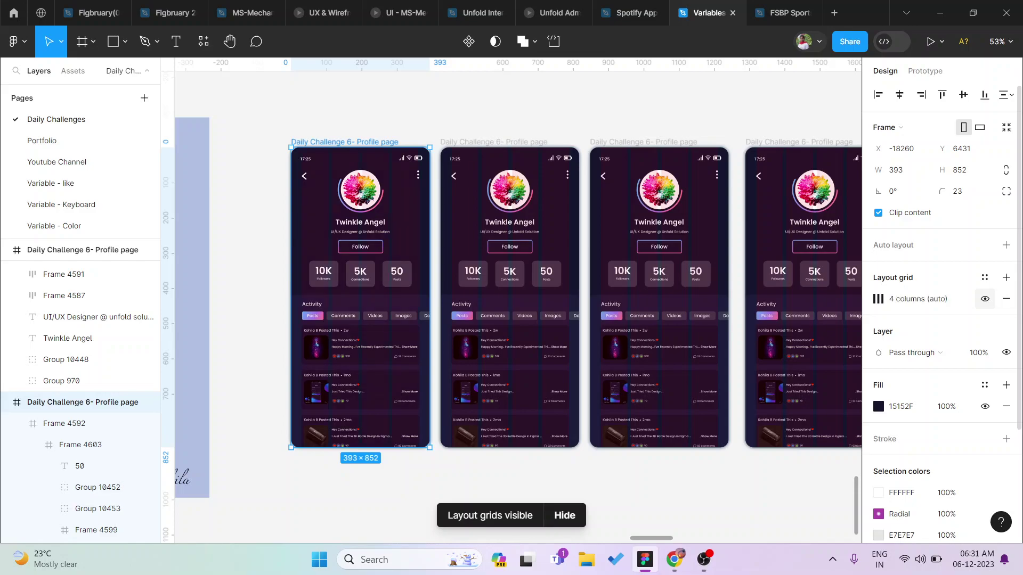
scroll(661, 237, down, 2)
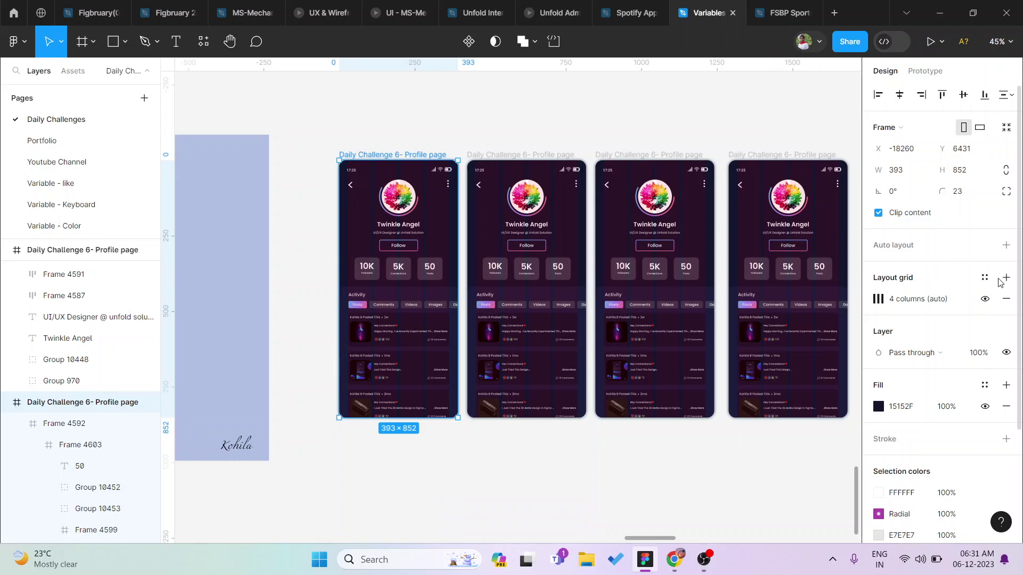
click(985, 299)
click(687, 120)
key(ctrl+shift+4)
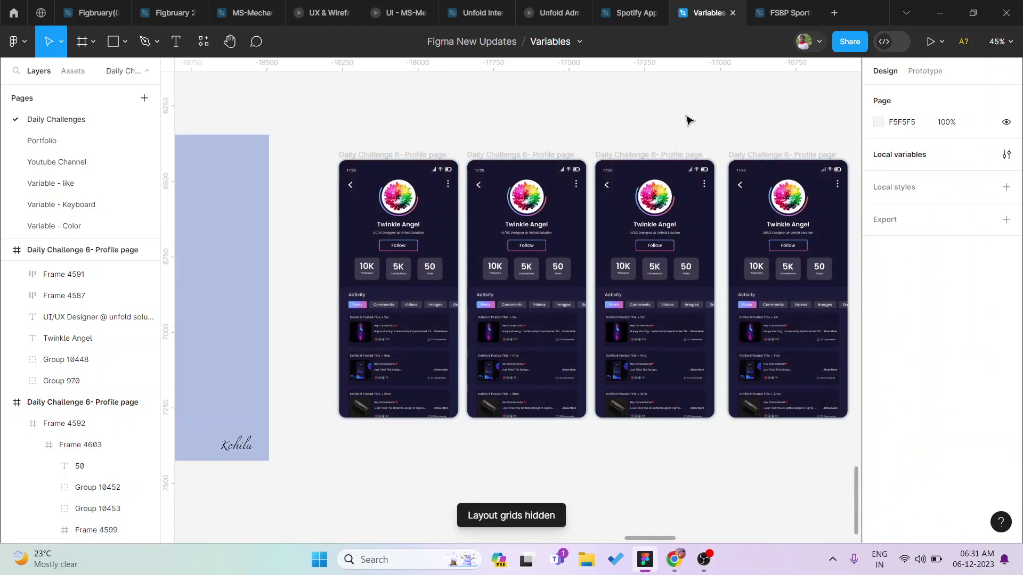
Switch the first frame's column grid off and back on, leaving nothing selected.
click(383, 155)
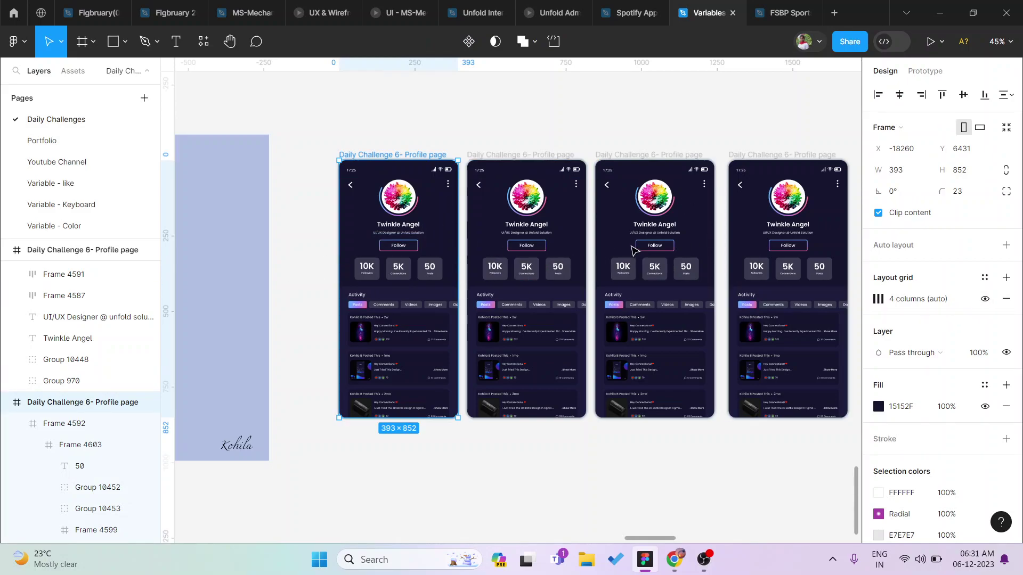
click(984, 300)
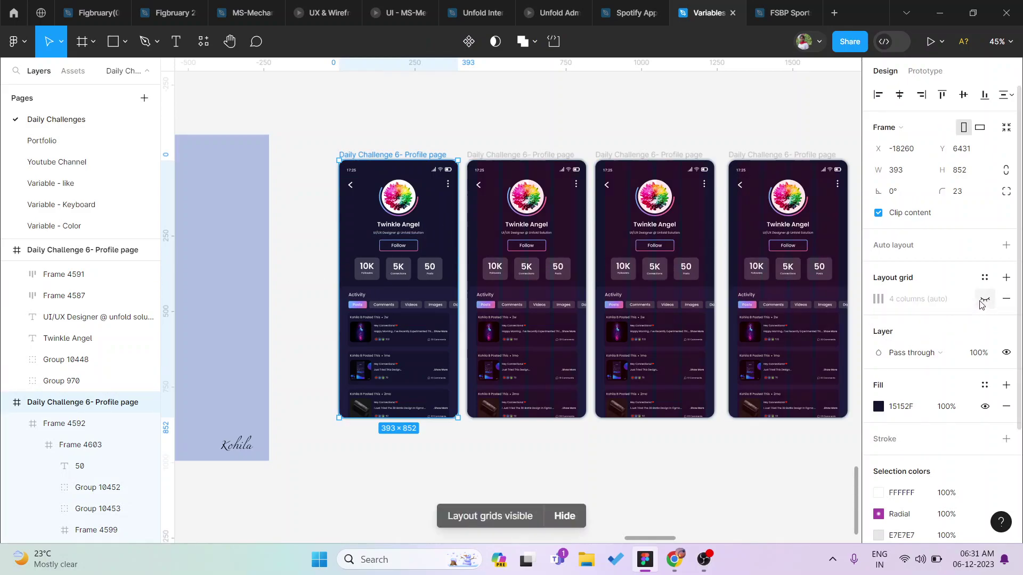
click(984, 300)
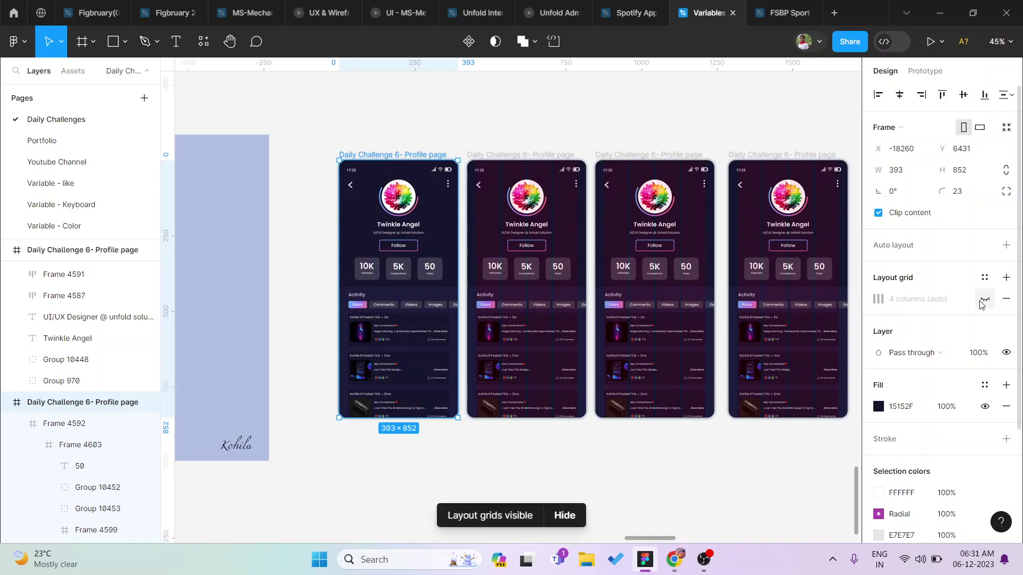
click(985, 300)
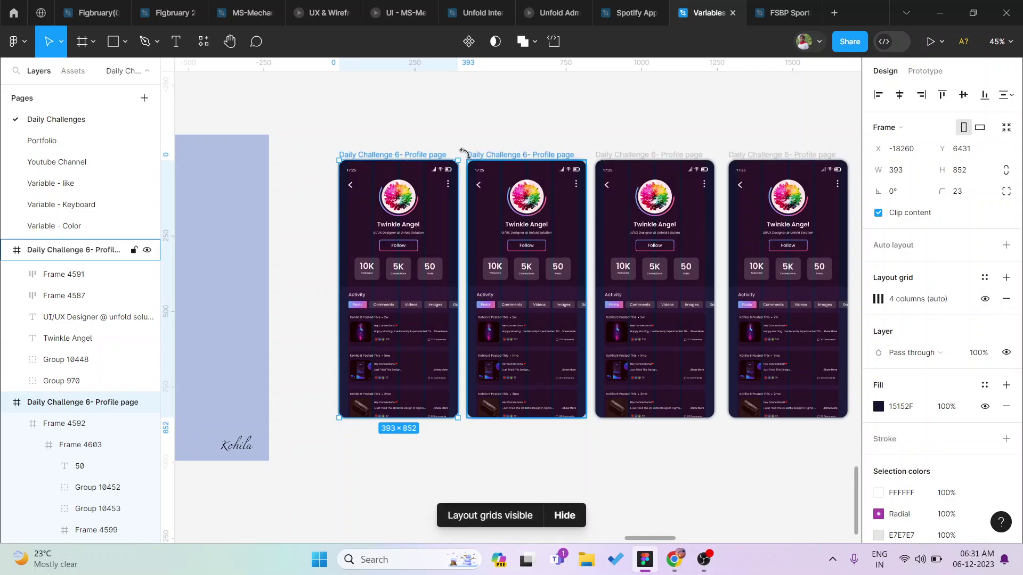
click(515, 129)
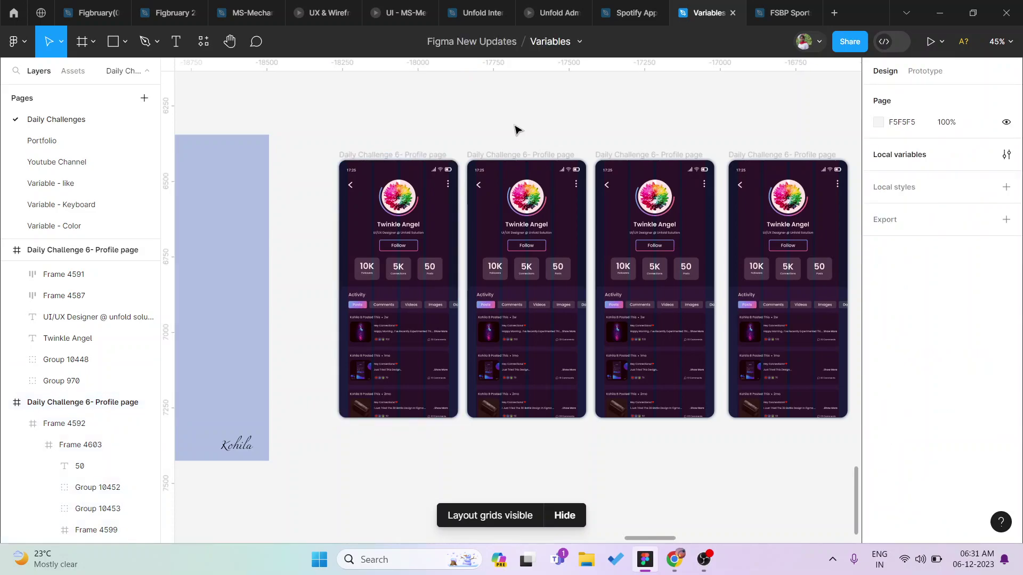
Hide the layout grids on the phone frame.
scroll(516, 129, left, 2)
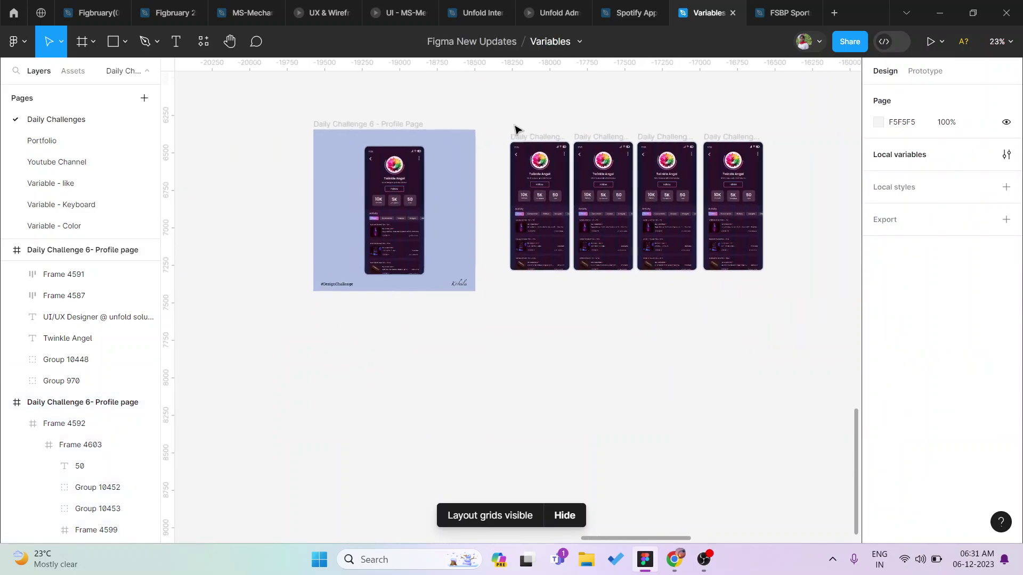
ctrl+scroll(516, 129, up, 2)
ctrl+scroll(516, 129, up, 2)
scroll(516, 129, left, 1)
ctrl+scroll(516, 130, up, 4)
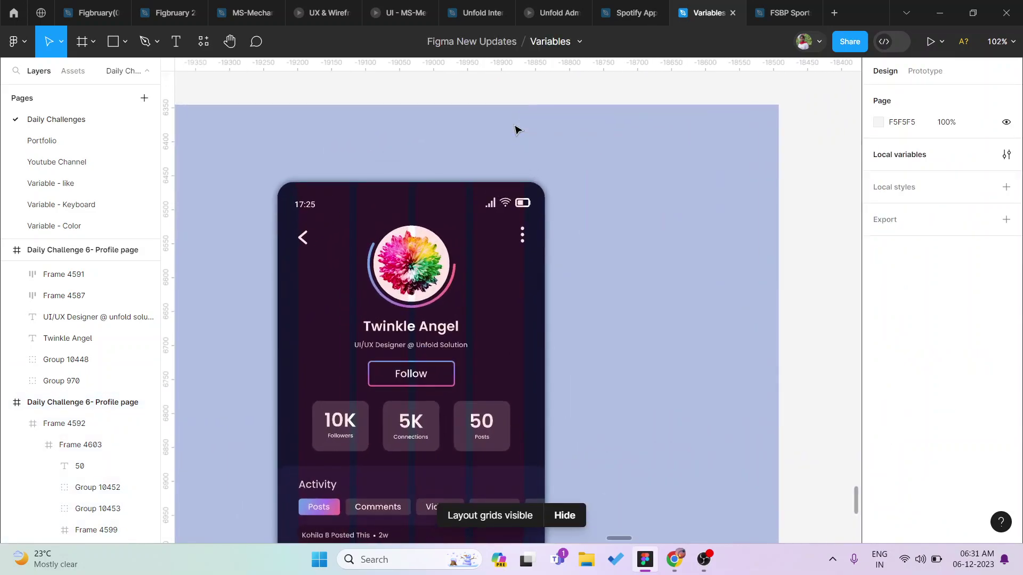
scroll(516, 130, down, 3)
key(ctrl+shift+4)
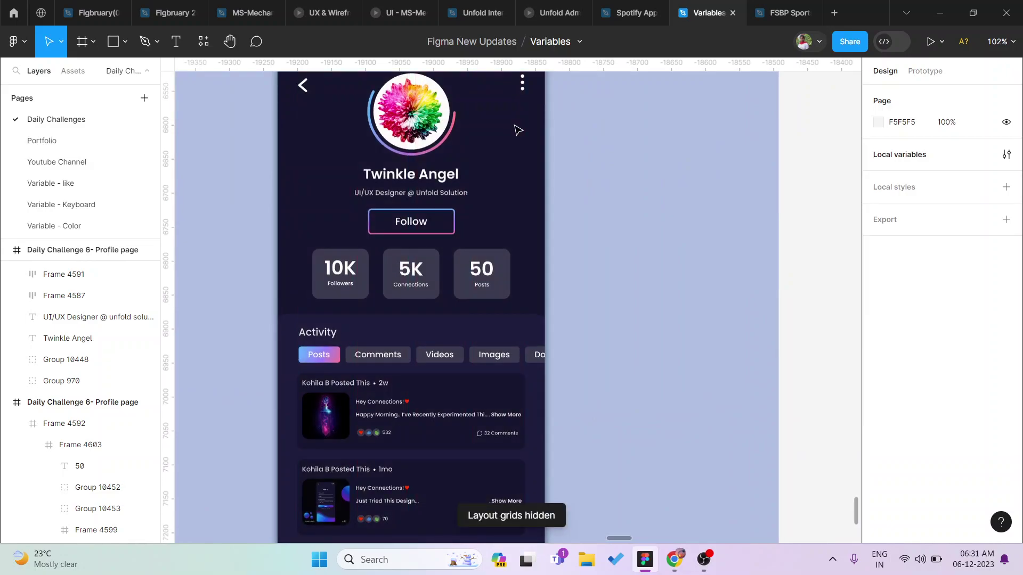
scroll(539, 143, down, 1)
scroll(454, 368, down, 2)
scroll(454, 367, left, 1)
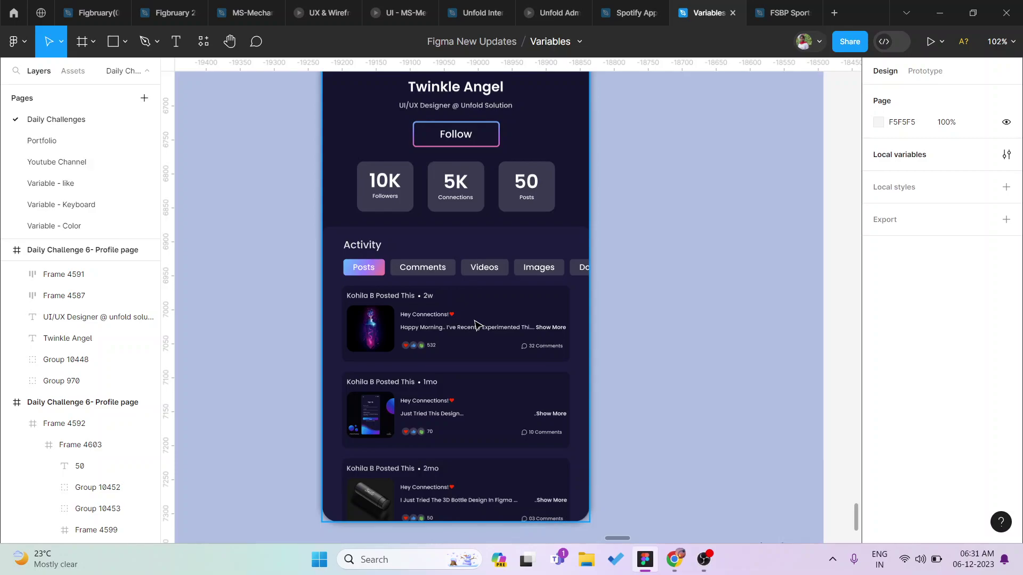
Pull a copy of the first Kohila B post card out of the phone screen.
click(493, 314)
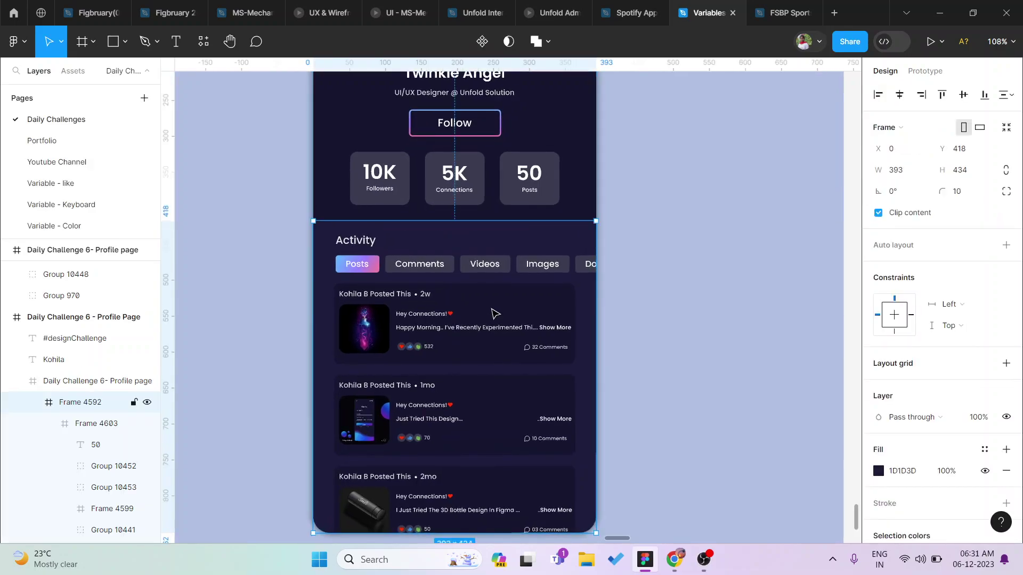
scroll(492, 314, down, 2)
click(493, 313)
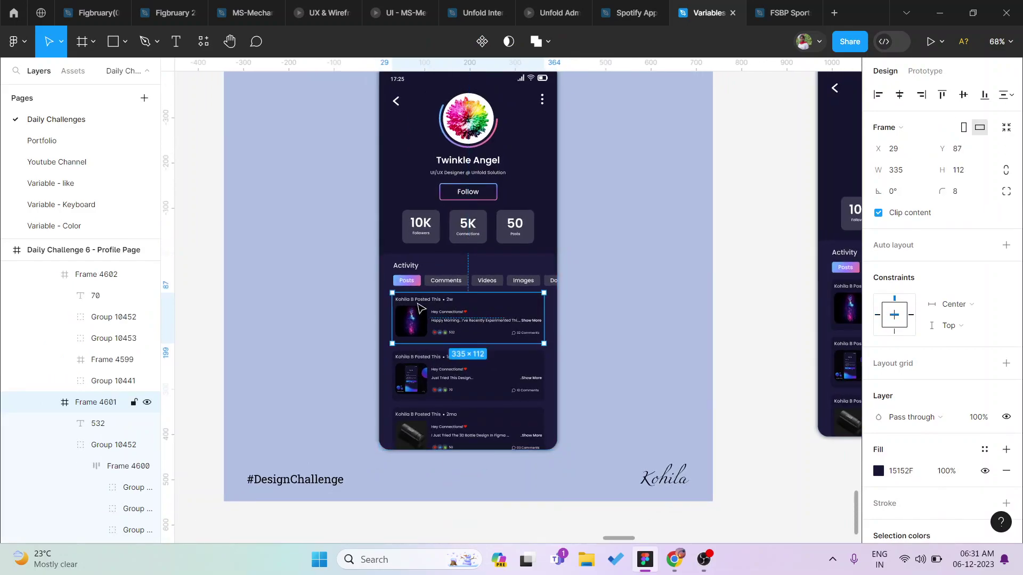
drag(494, 313, 334, 312)
Move the phone screen out of the blue frame and place the card copy inside it.
click(514, 160)
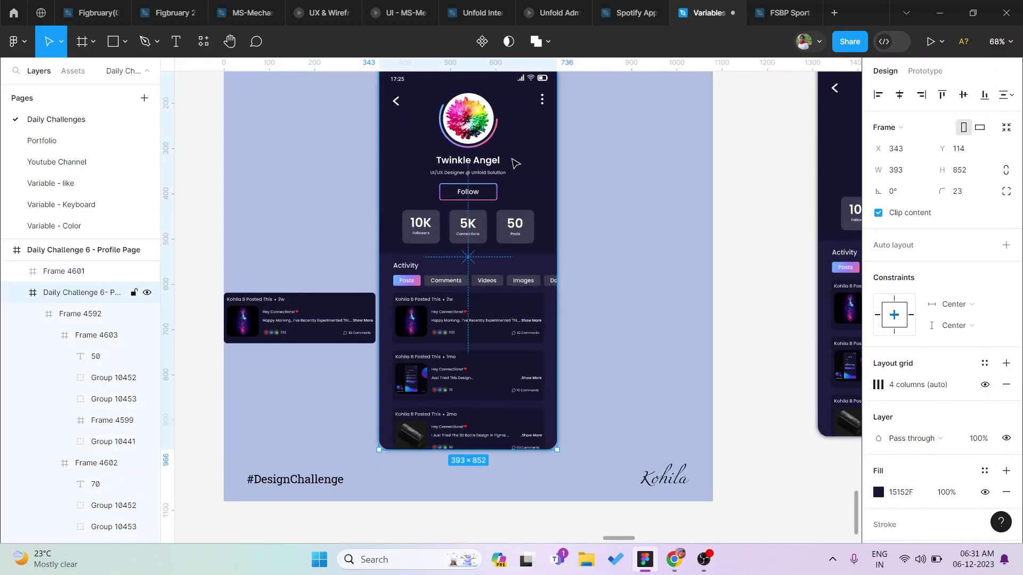
scroll(515, 163, down, 2)
mouse_move(514, 160)
mouse_down()
mouse_move(159, 179)
mouse_move(293, 184)
mouse_up()
scroll(650, 244, right, 2)
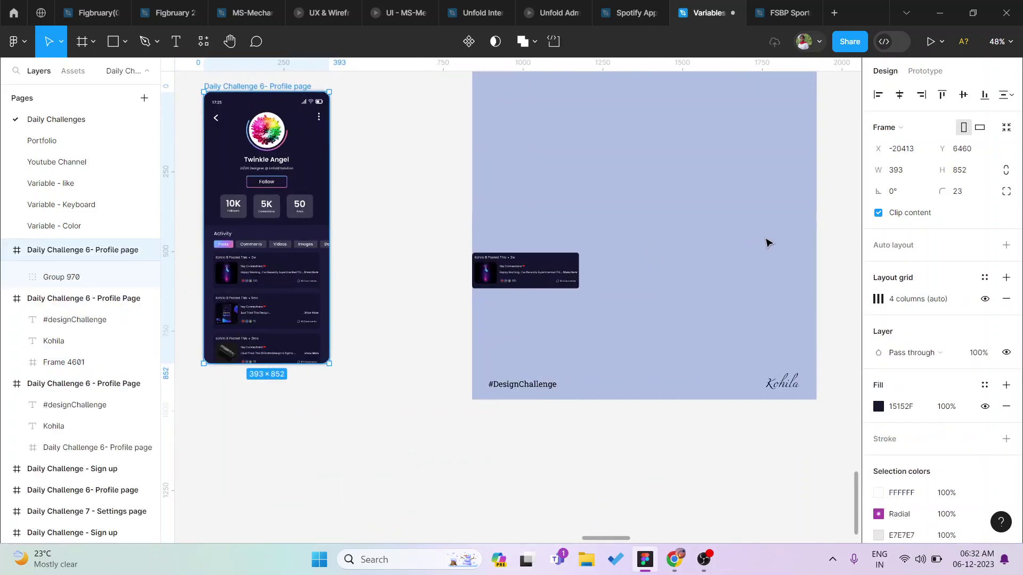
scroll(762, 247, up, 3)
scroll(762, 247, up, 2)
mouse_move(334, 290)
mouse_down()
mouse_move(489, 249)
mouse_move(584, 263)
mouse_up()
click(728, 290)
scroll(692, 303, up, 1)
Select the post card frame and try widening and enlarging it, undoing each attempt.
scroll(685, 301, up, 2)
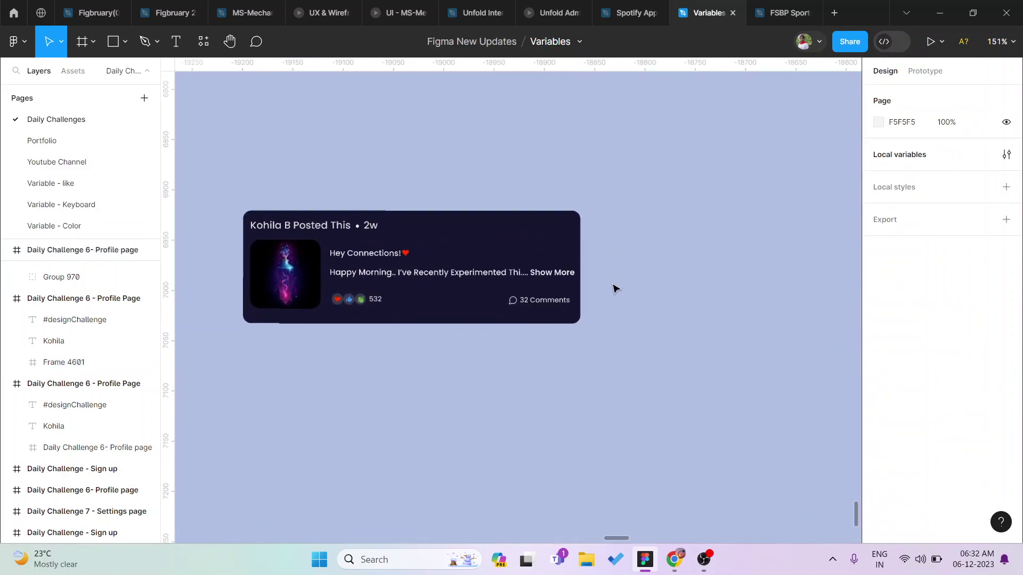
scroll(480, 261, left, 2)
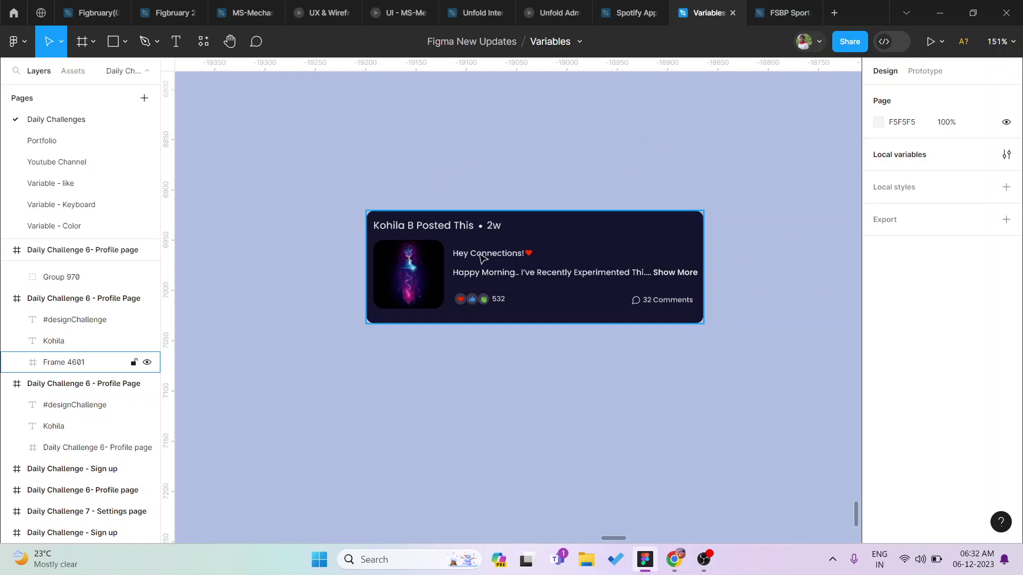
click(691, 245)
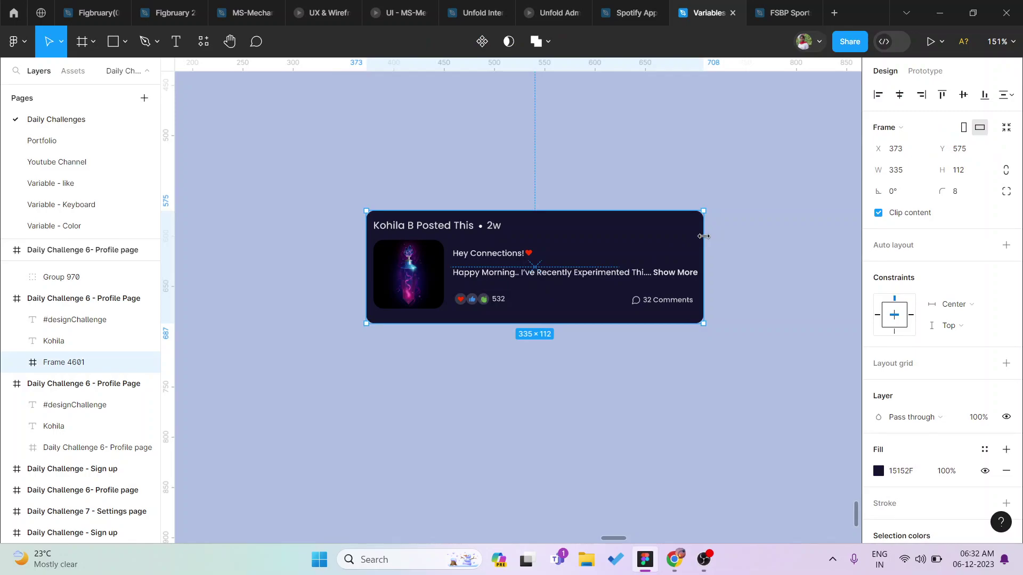
mouse_move(703, 236)
mouse_down()
mouse_move(847, 240)
mouse_move(756, 237)
mouse_move(782, 238)
mouse_up()
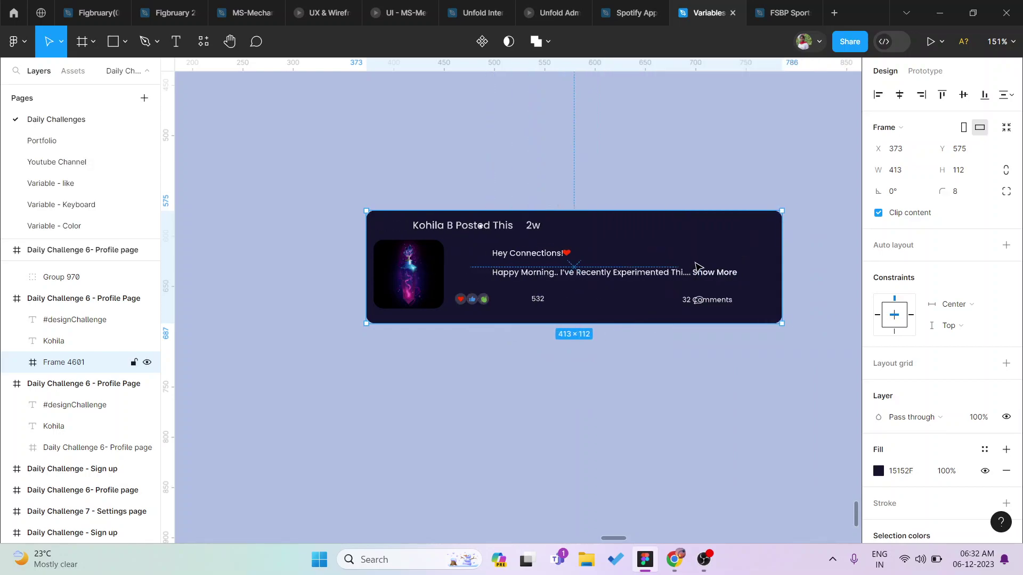
key(ctrl+z)
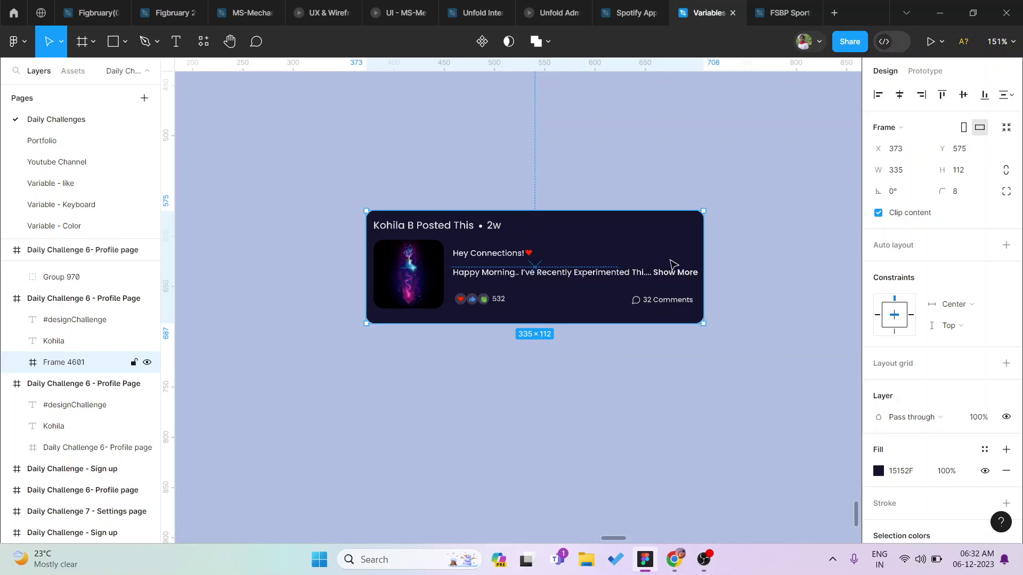
drag(703, 250, 759, 244)
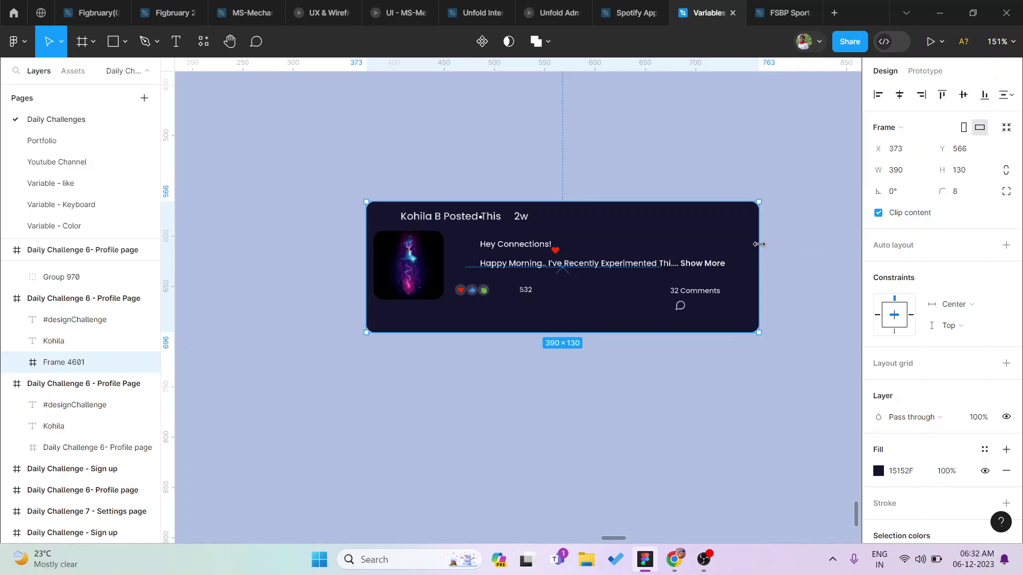
drag(759, 244, 759, 245)
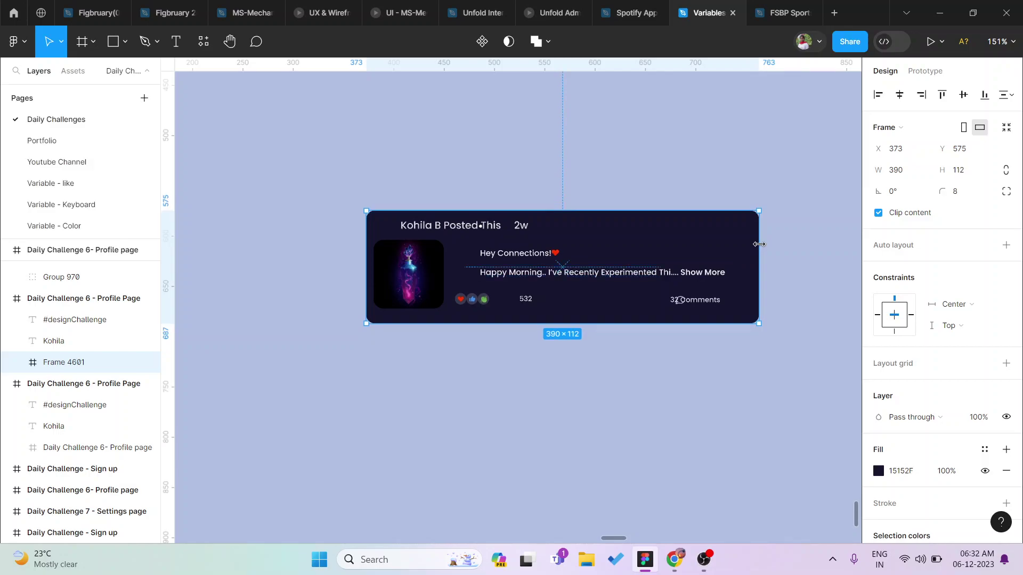
key(Escape)
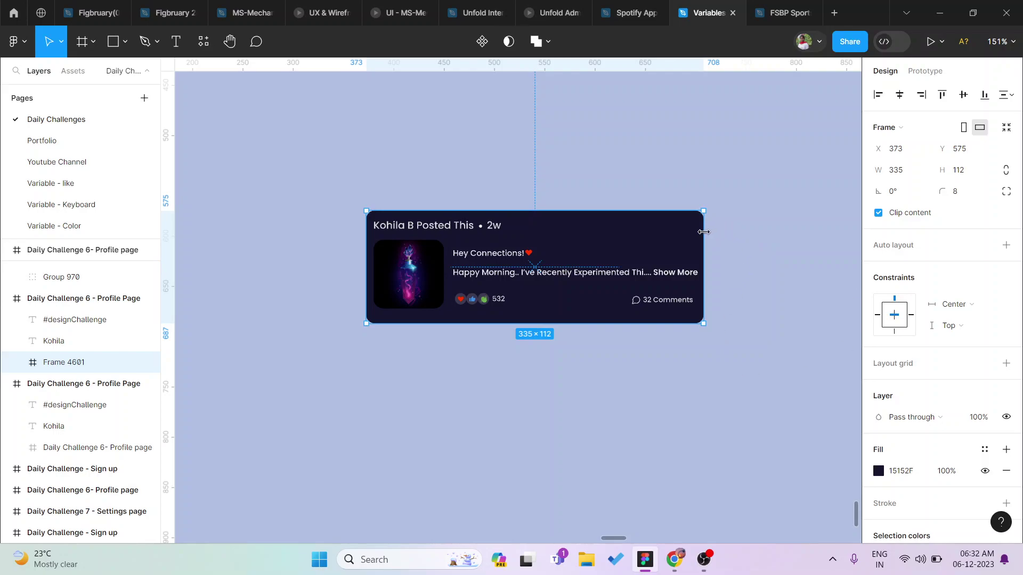
Try scaling and stretching the card wider on both sides, undoing each change.
drag(704, 232, 799, 229)
key(Escape)
drag(704, 234, 833, 240)
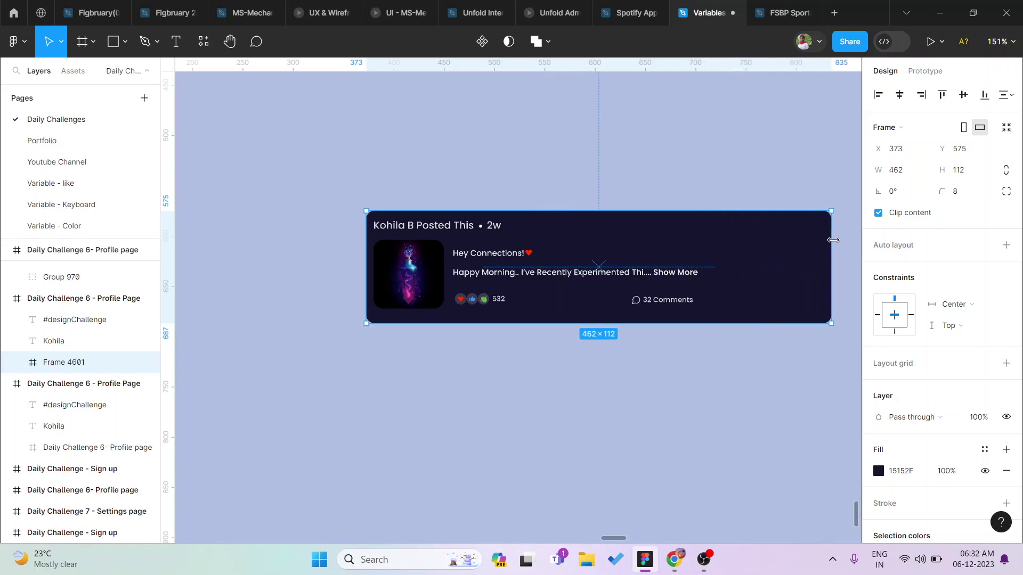
key(ctrl+z)
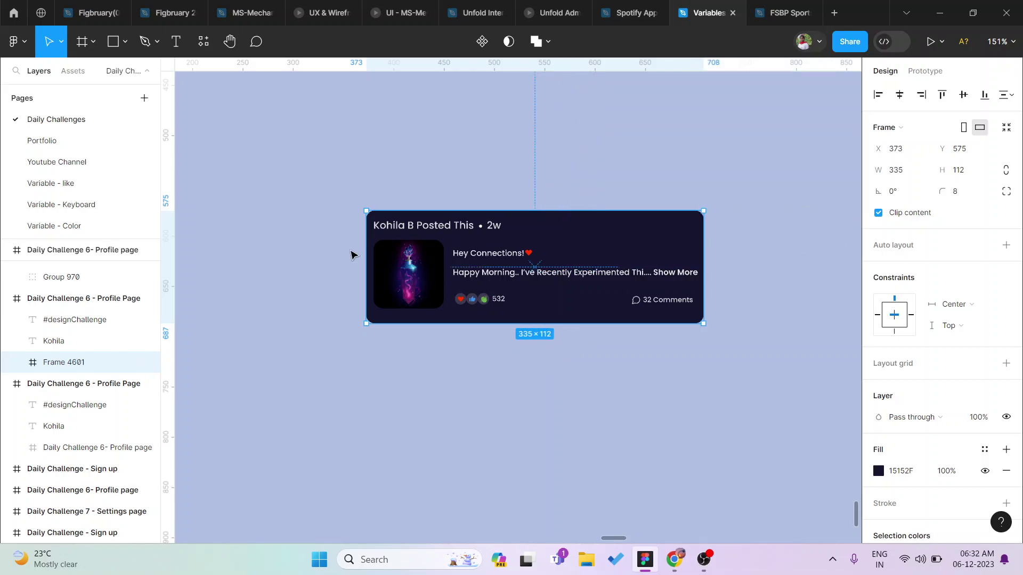
drag(349, 236, 208, 242)
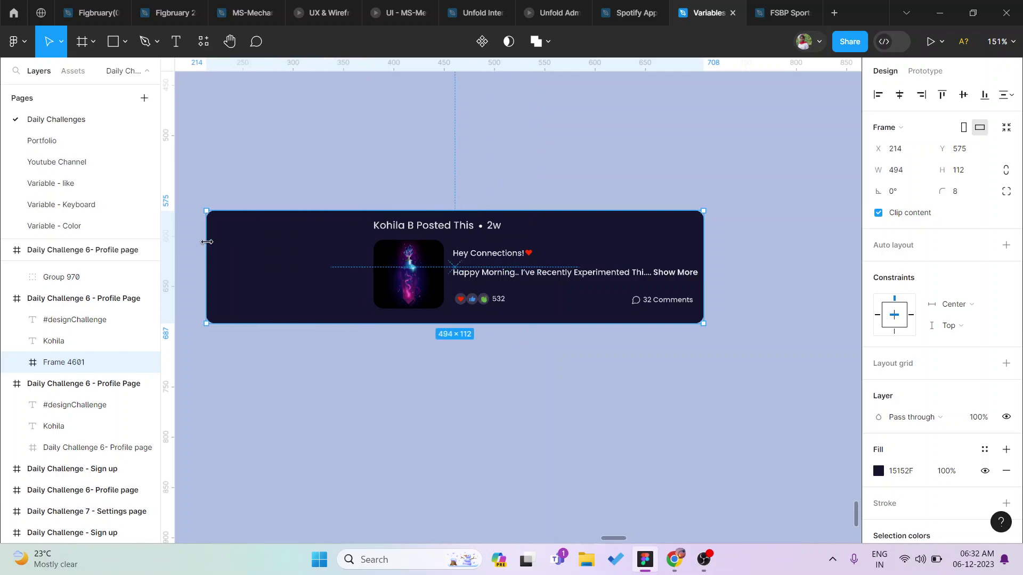
key(ctrl+z)
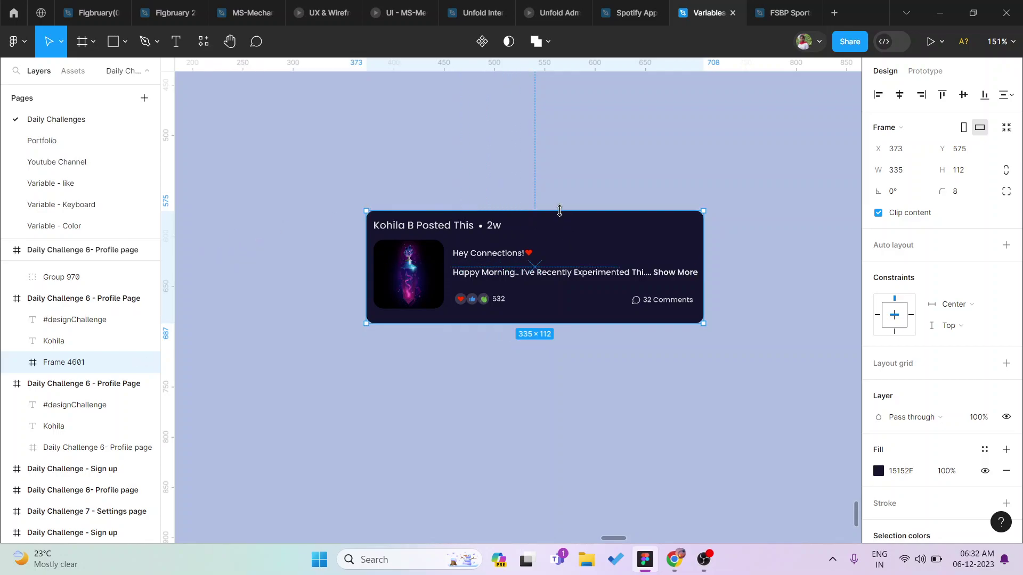
Nudge the card's top, bottom and side edges until it measures 371×119.
mouse_move(559, 211)
mouse_down()
mouse_move(559, 162)
mouse_move(563, 209)
mouse_up()
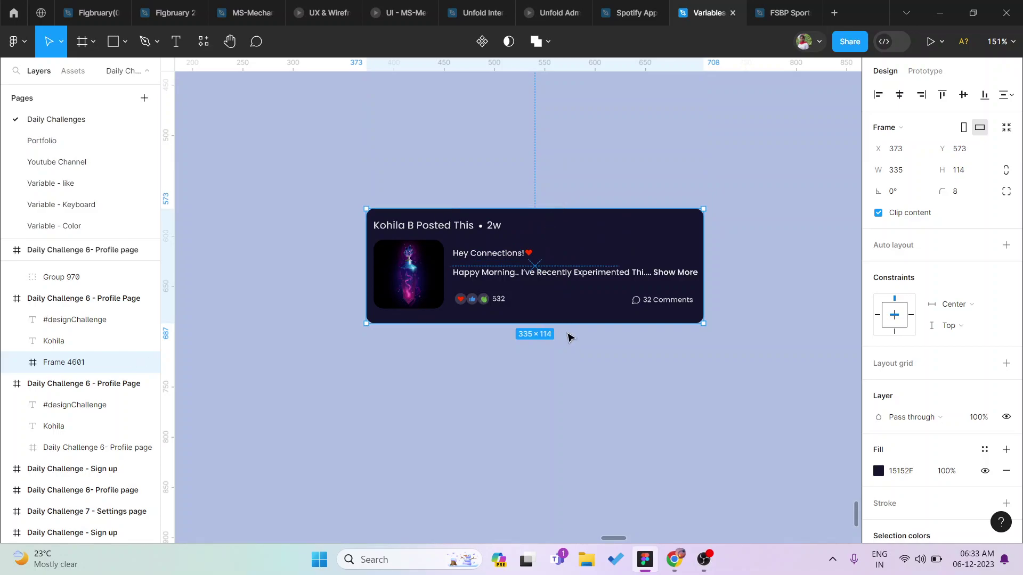
drag(566, 327, 566, 333)
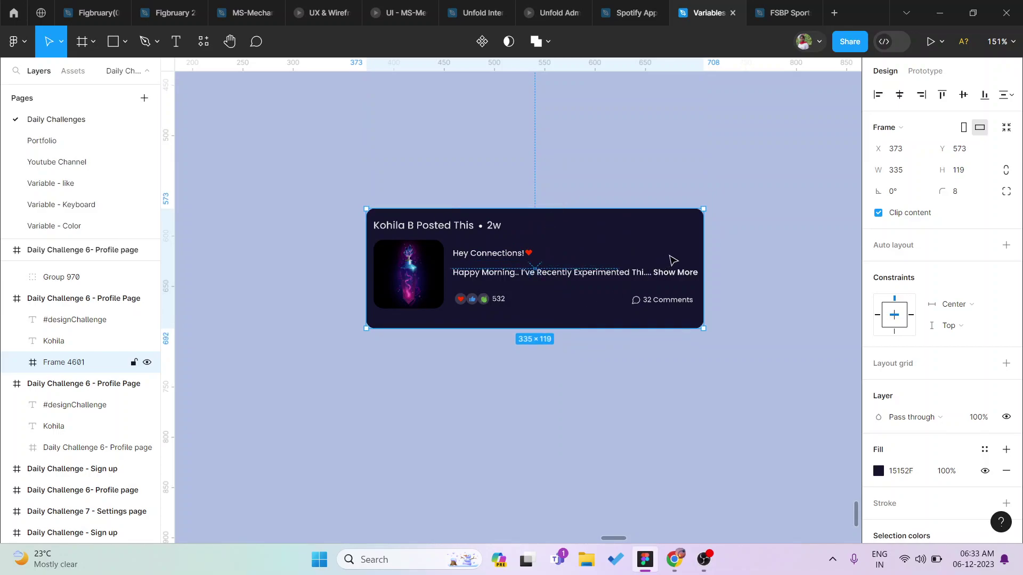
drag(699, 242, 721, 235)
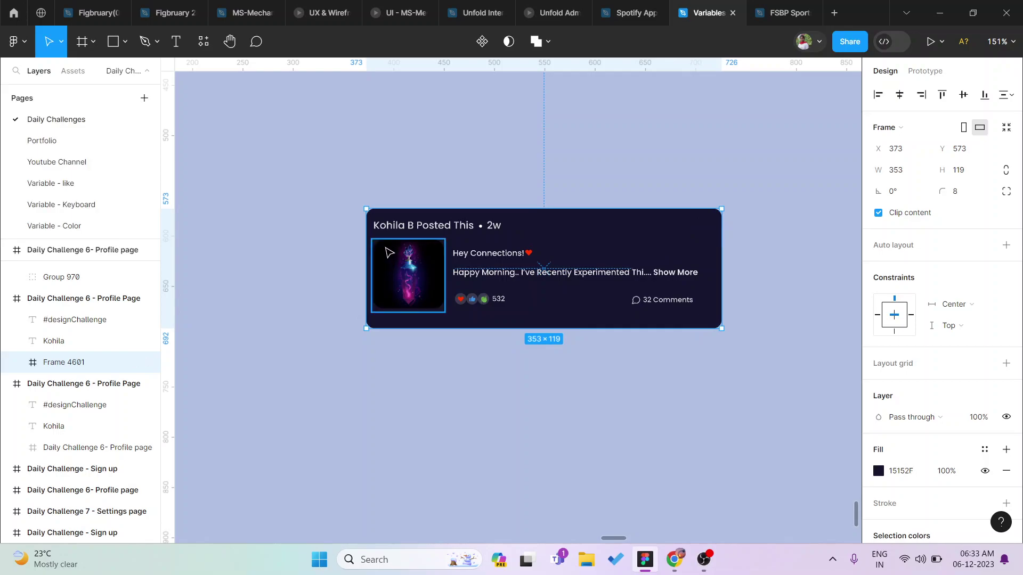
drag(367, 244, 348, 240)
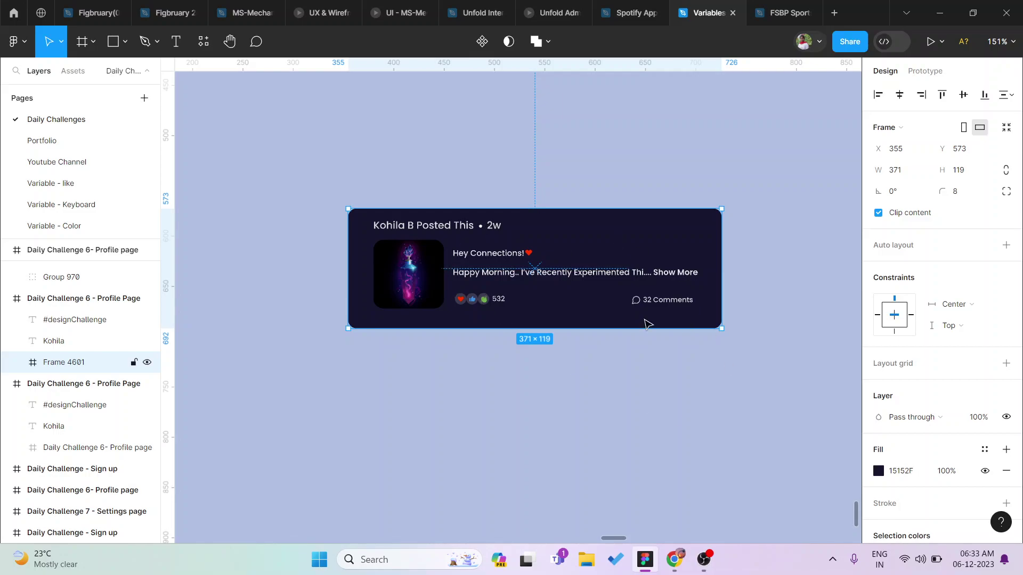
Duplicate the 371×119 post card twice, stacking the copies 33 apart below the original.
click(605, 378)
ctrl+scroll(606, 378, down, 2)
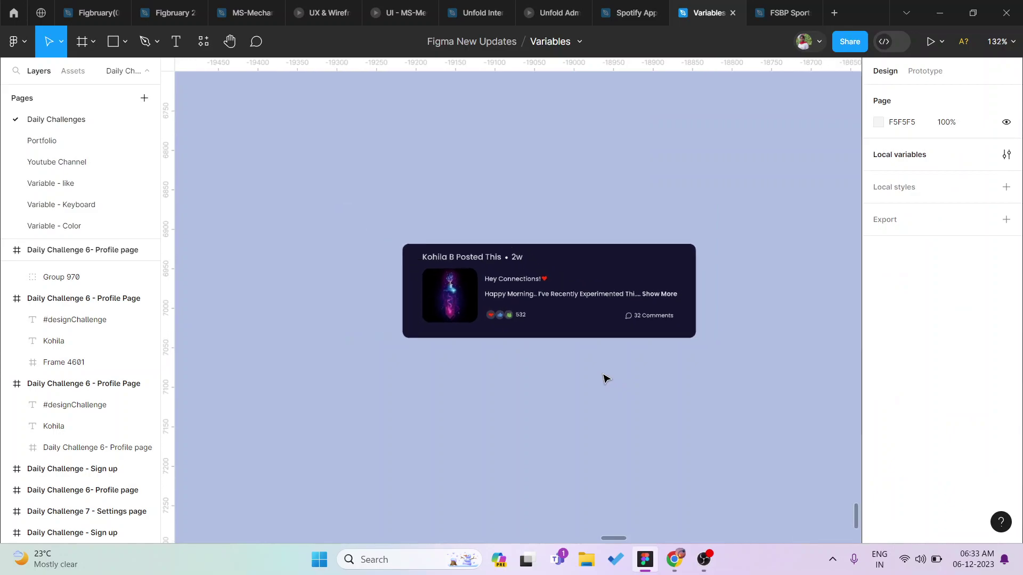
ctrl+scroll(605, 378, down, 2)
ctrl+scroll(587, 323, down, 5)
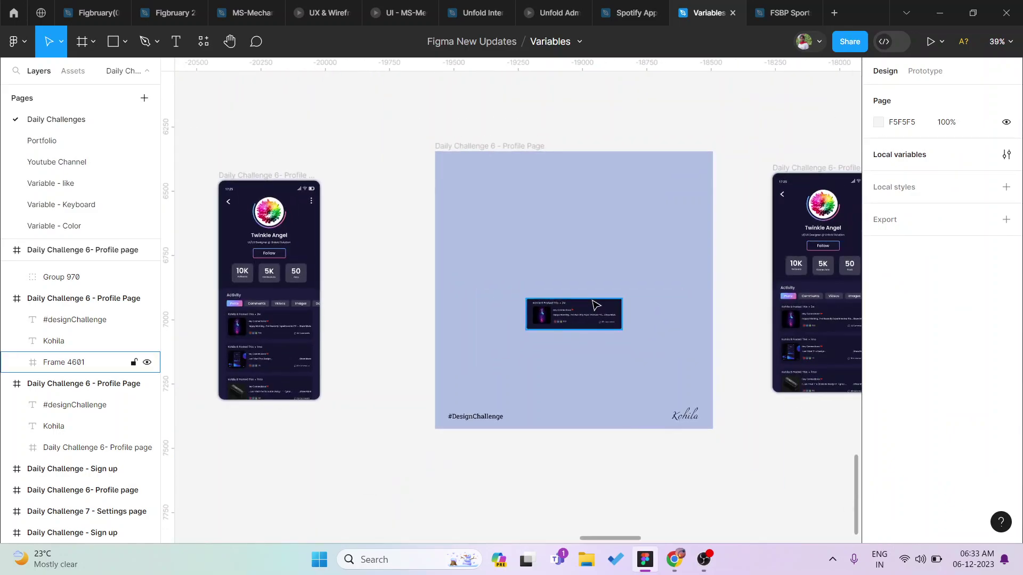
click(591, 325)
ctrl+scroll(613, 330, up, 5)
ctrl+scroll(623, 330, up, 2)
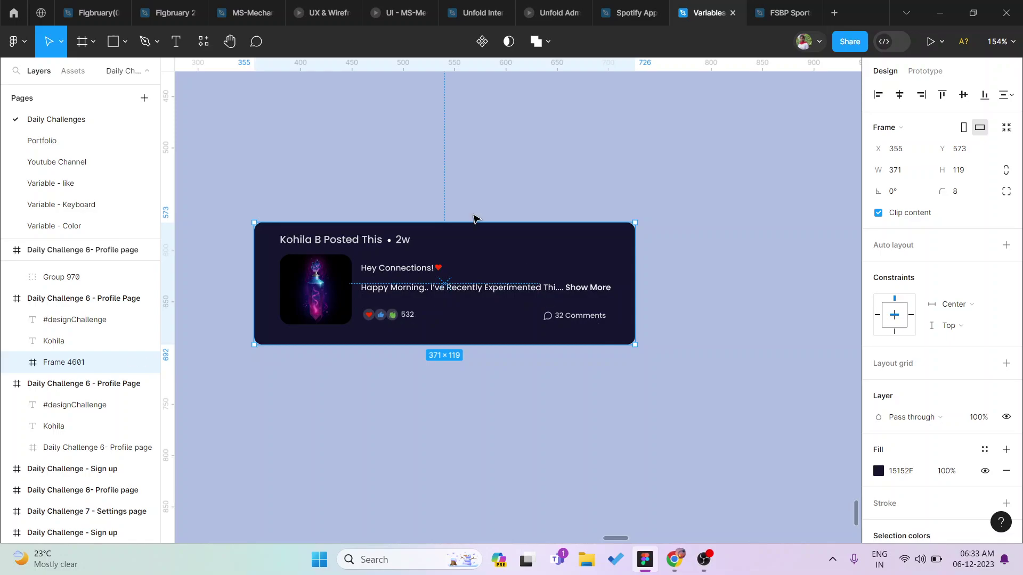
mouse_move(497, 265)
mouse_down()
mouse_move(561, 139)
mouse_move(561, 295)
mouse_up()
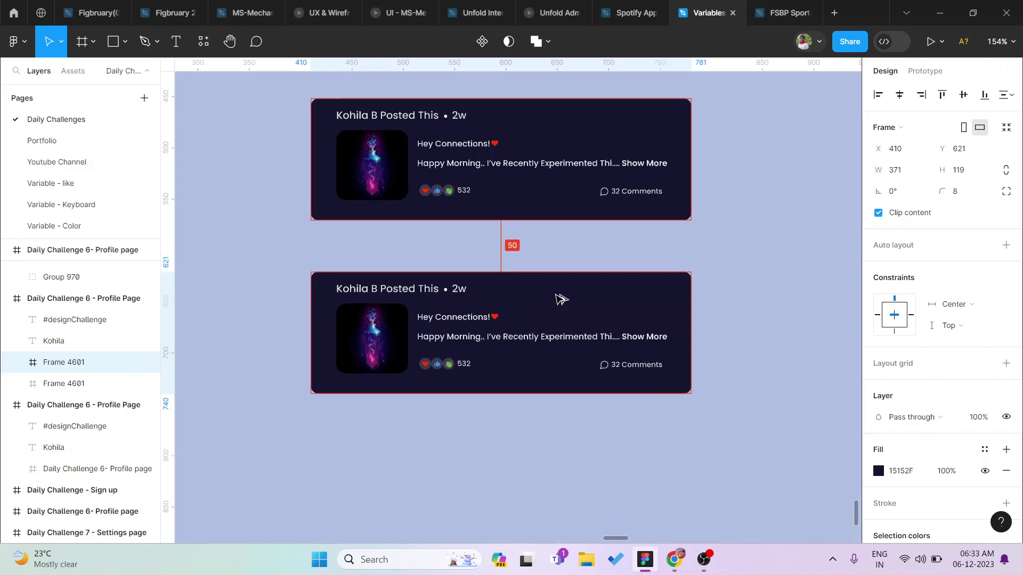
key(ctrl+d)
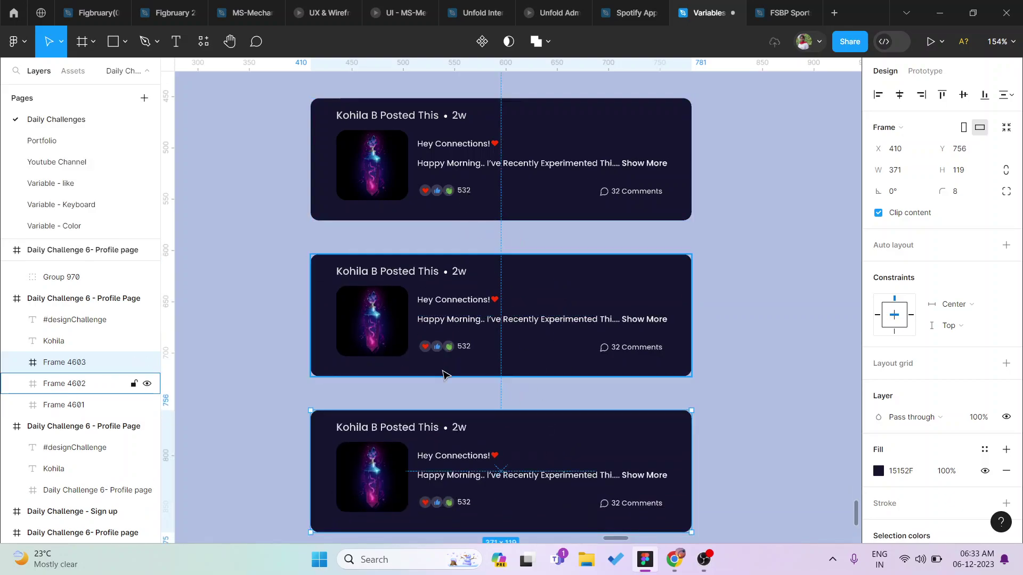
Delete the 532 like count from the middle and bottom cards, then open the top card's 532 for editing.
click(463, 348)
double_click(464, 347)
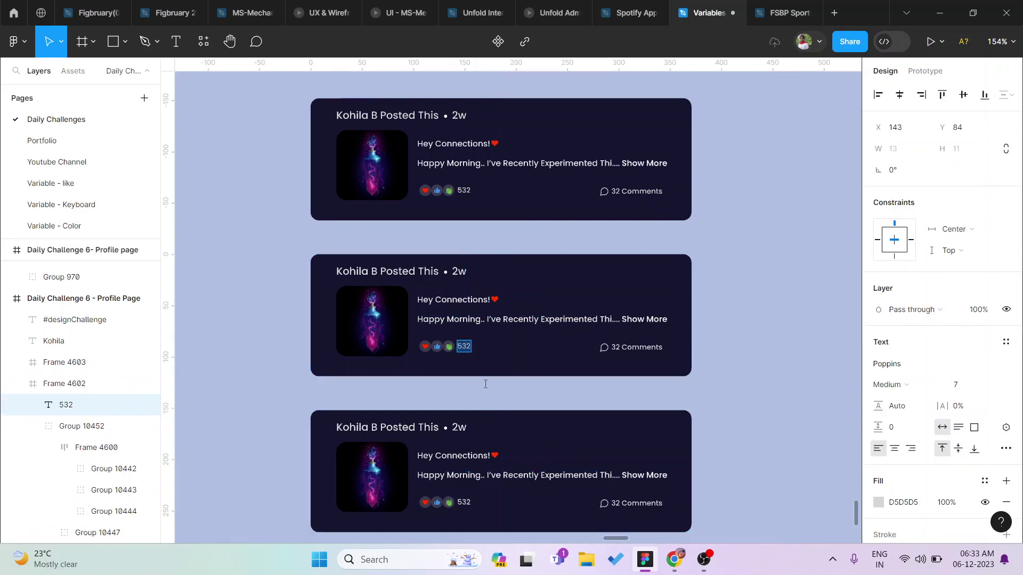
key(Delete)
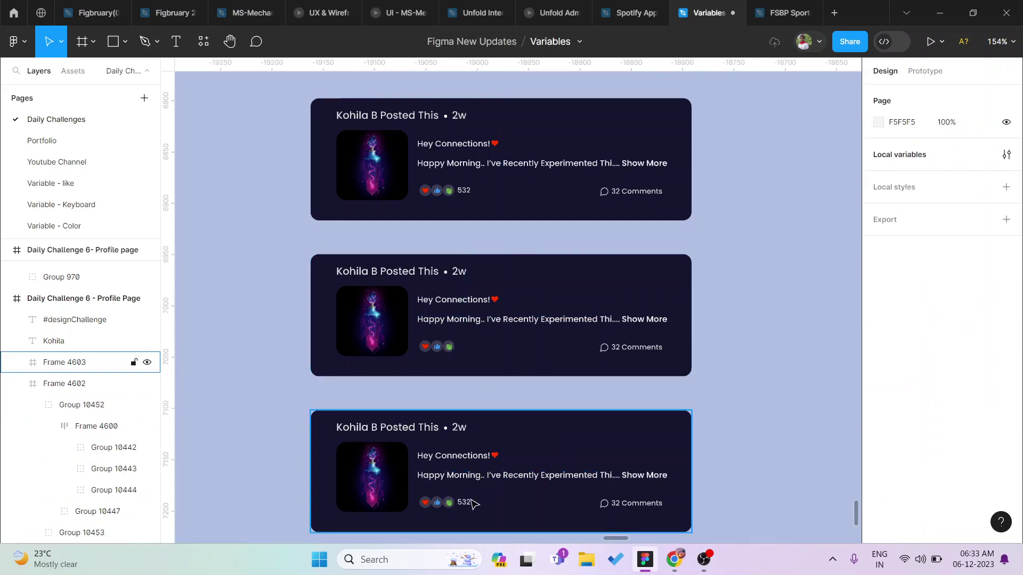
double_click(471, 503)
key(Delete)
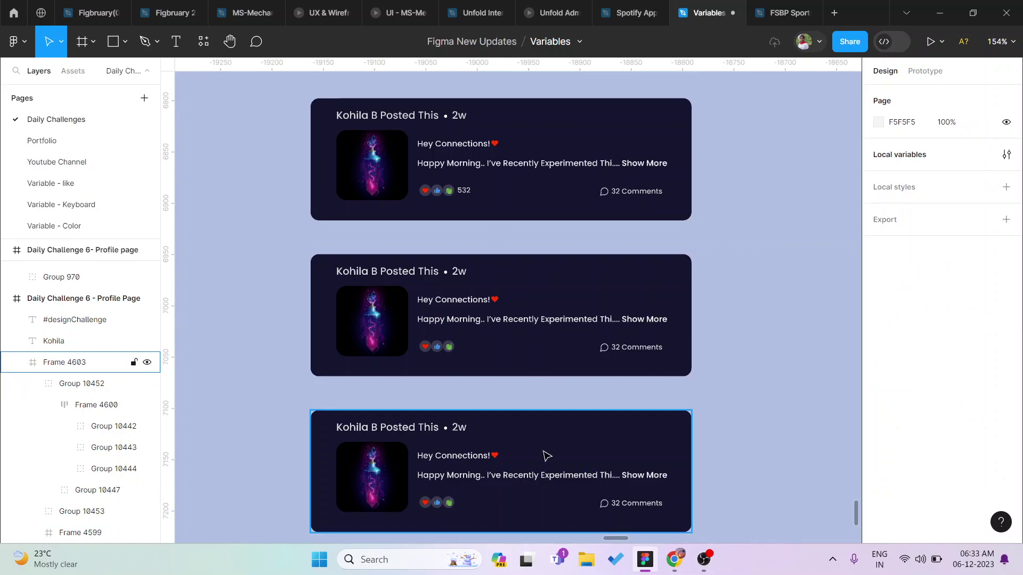
double_click(465, 190)
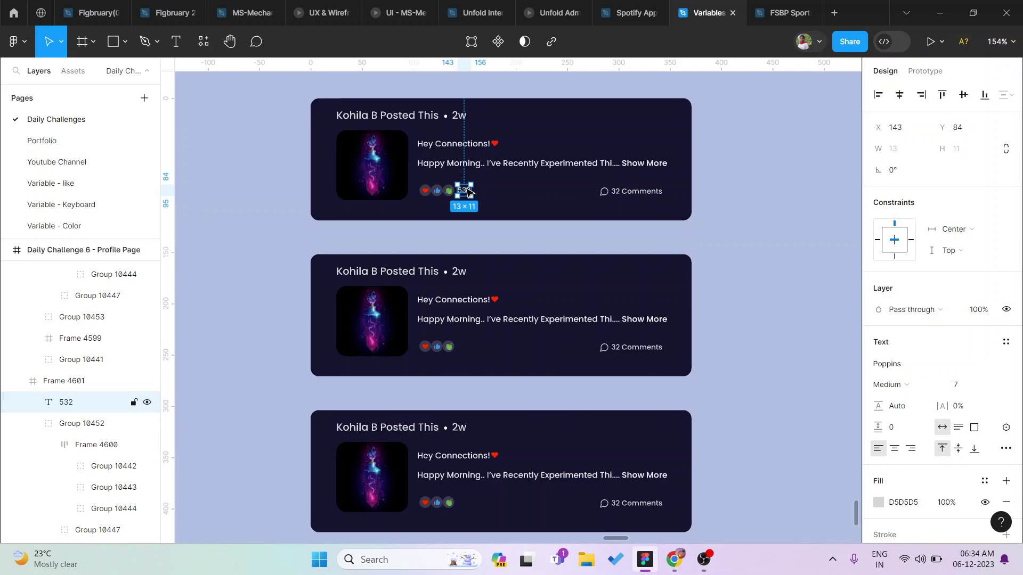
Paste the 532 like count into the middle card and compare it with the top card's text.
click(573, 290)
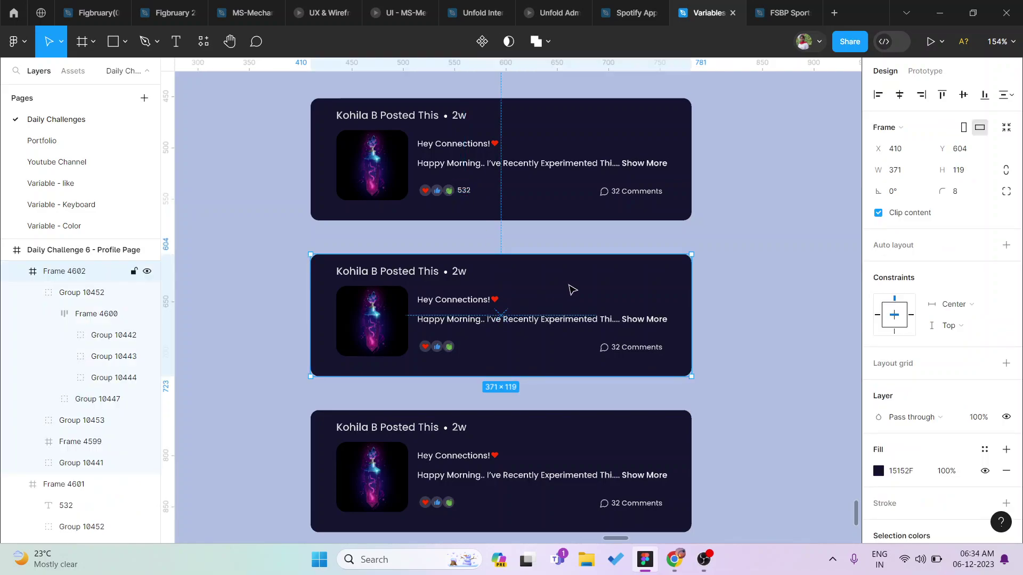
key(ctrl+v)
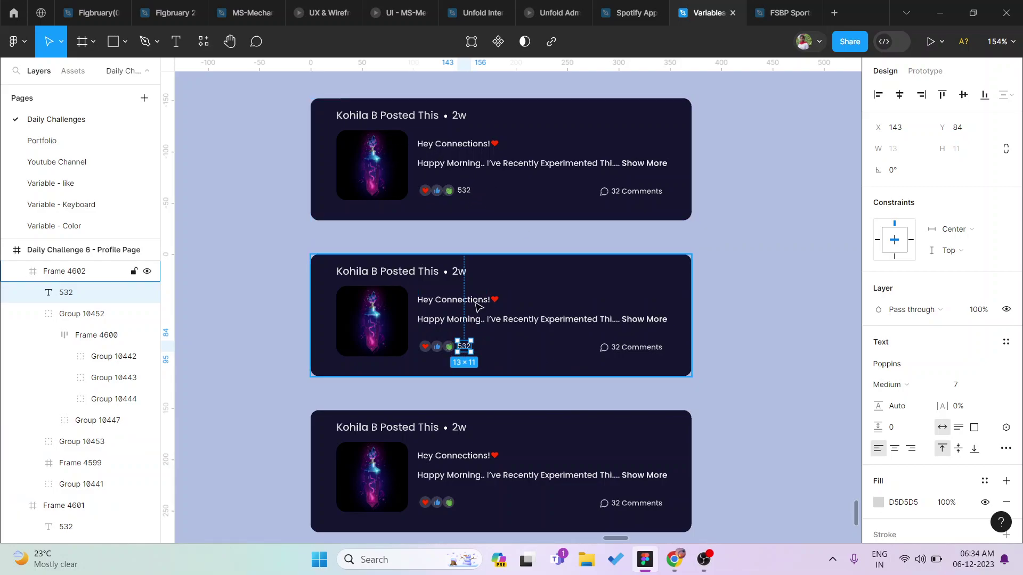
click(465, 190)
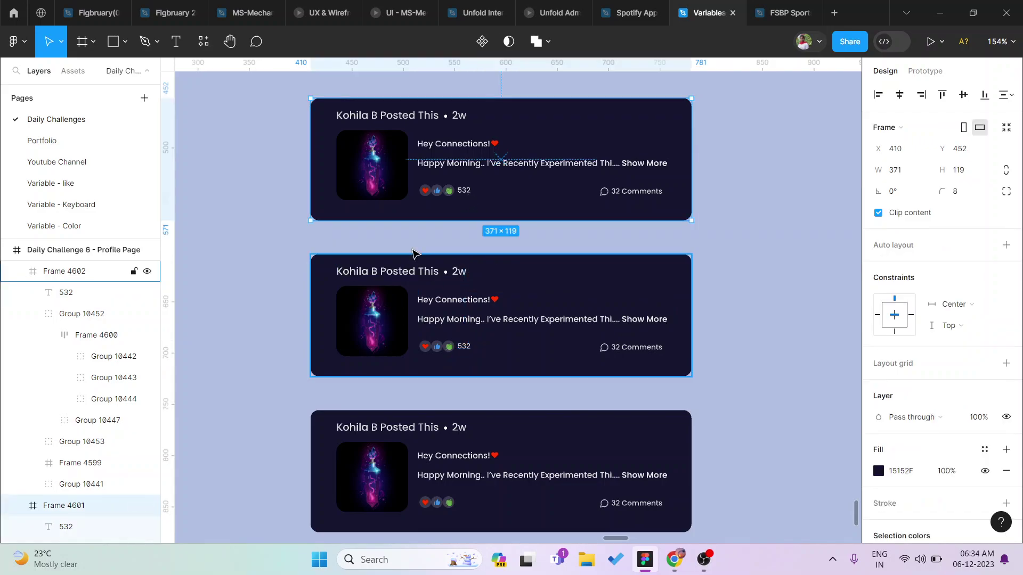
click(468, 197)
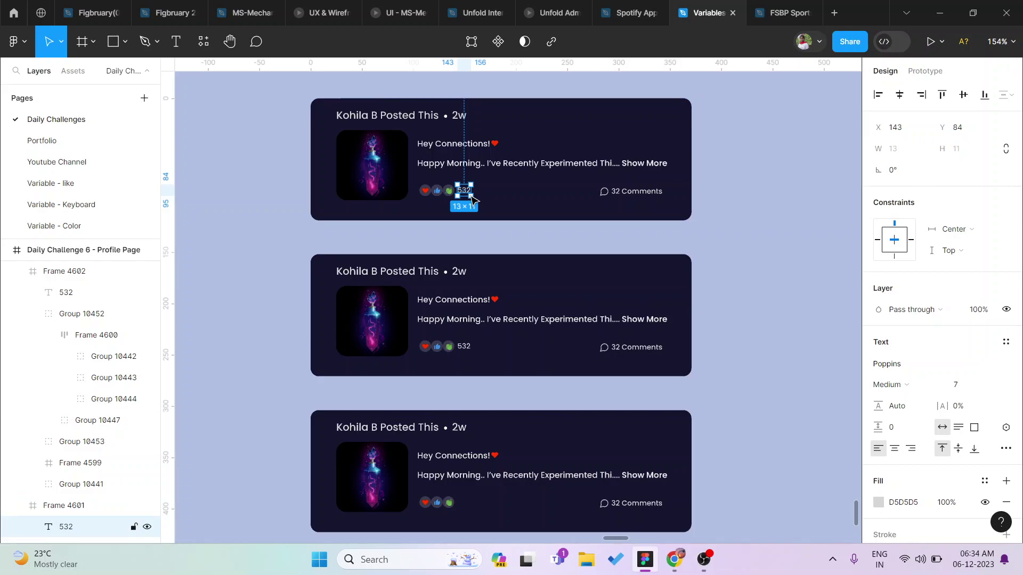
Line the middle card's 532 text up with the top card's and delete the misplaced bottom copy.
click(467, 350)
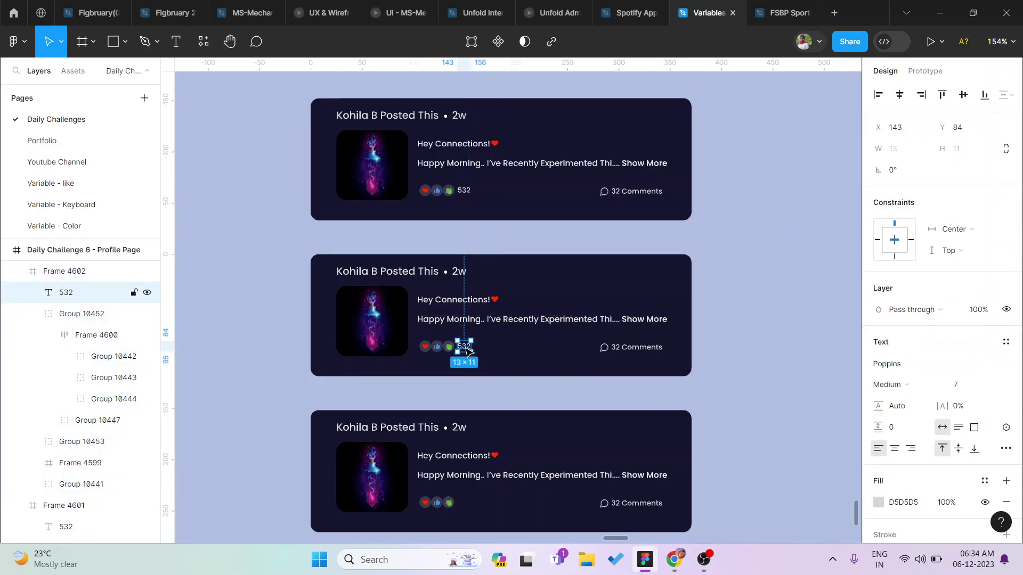
drag(467, 349, 472, 507)
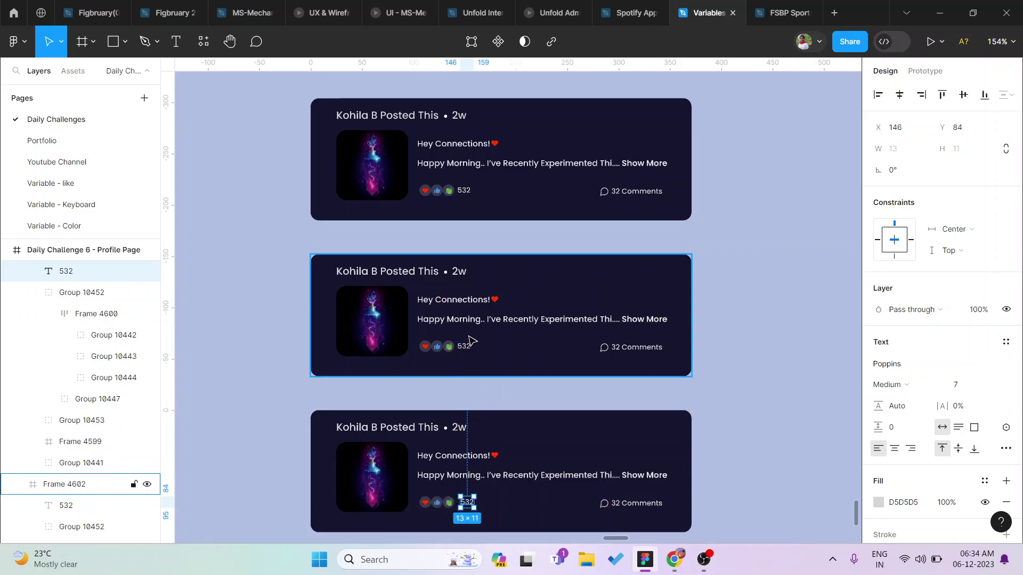
drag(467, 351, 472, 378)
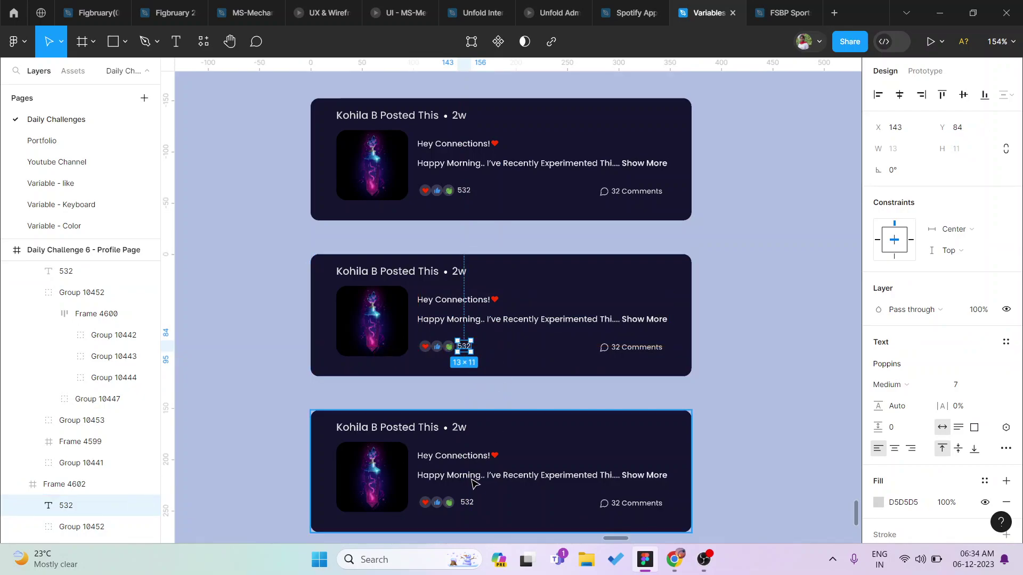
click(469, 504)
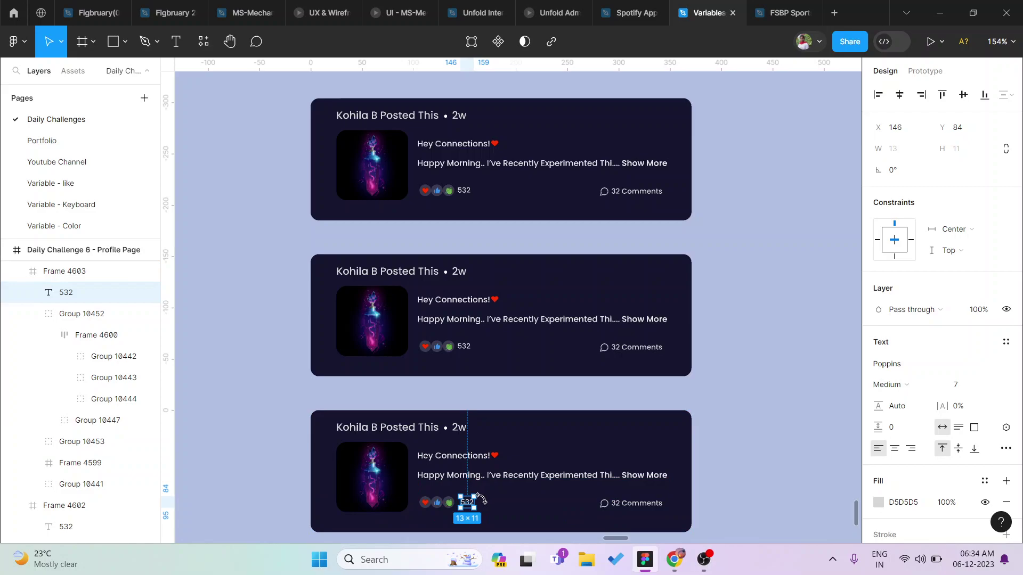
key(Delete)
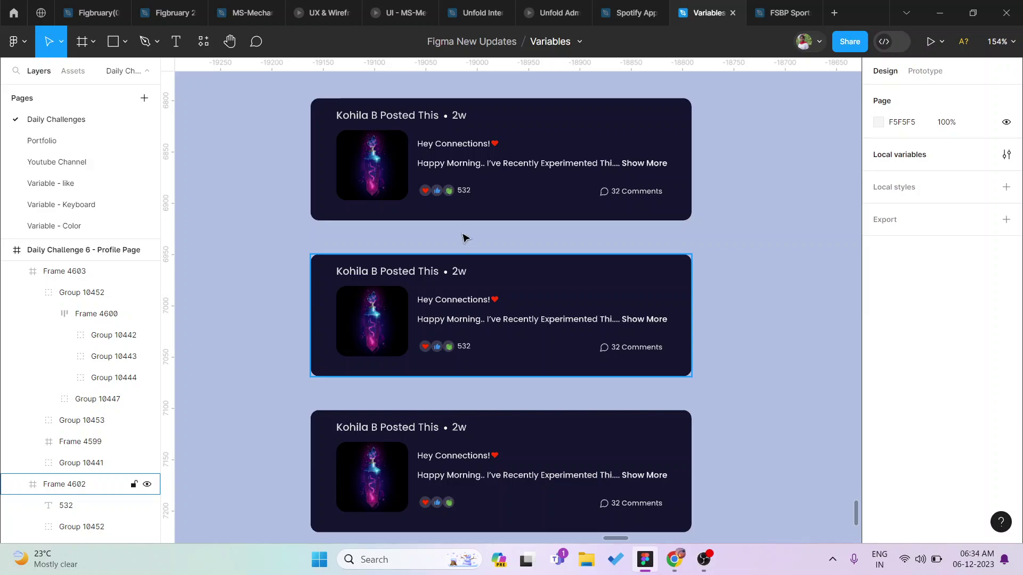
Paste the top card's 532 like count into the bottom card.
double_click(465, 193)
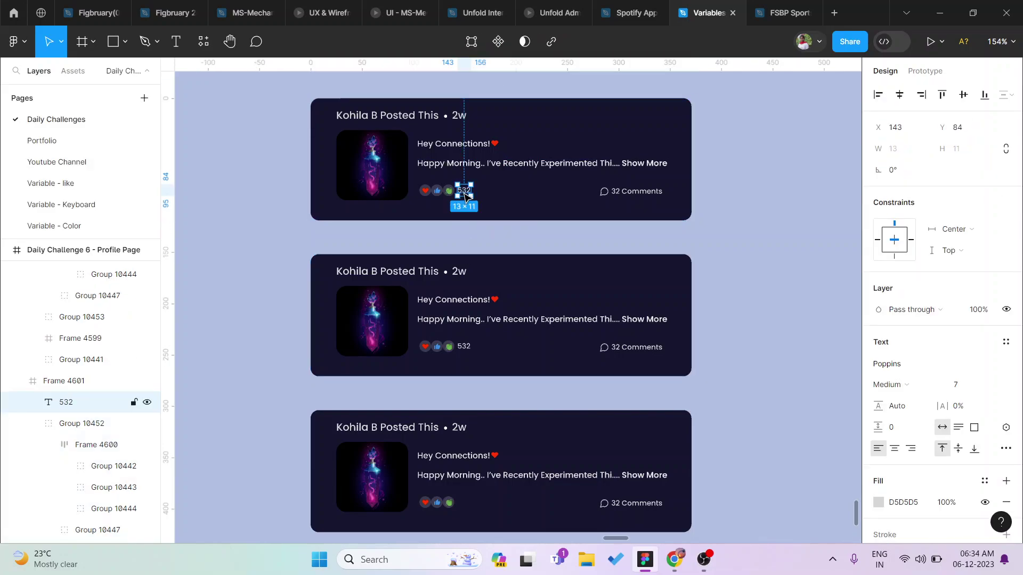
click(534, 462)
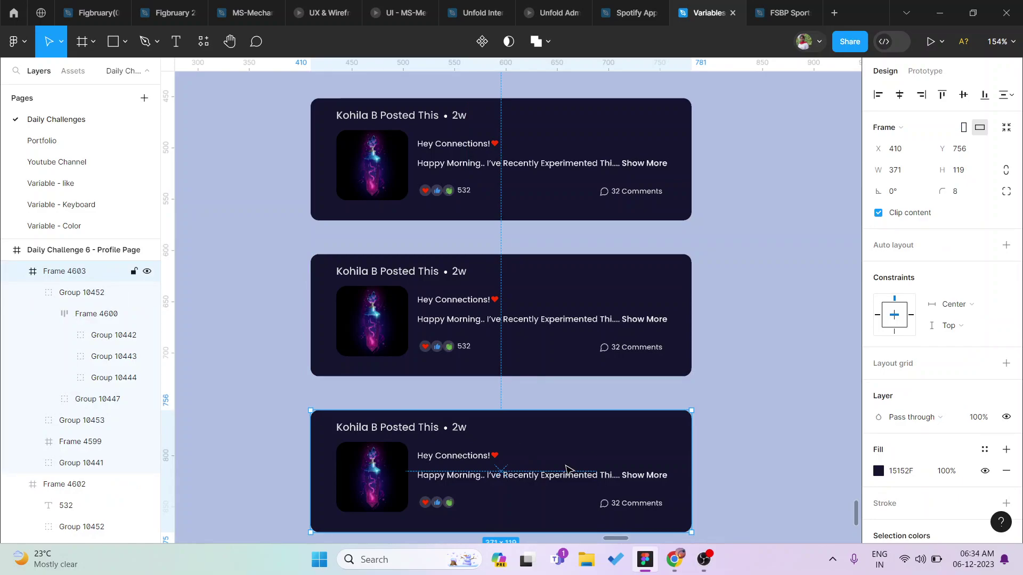
key(ctrl+v)
click(792, 423)
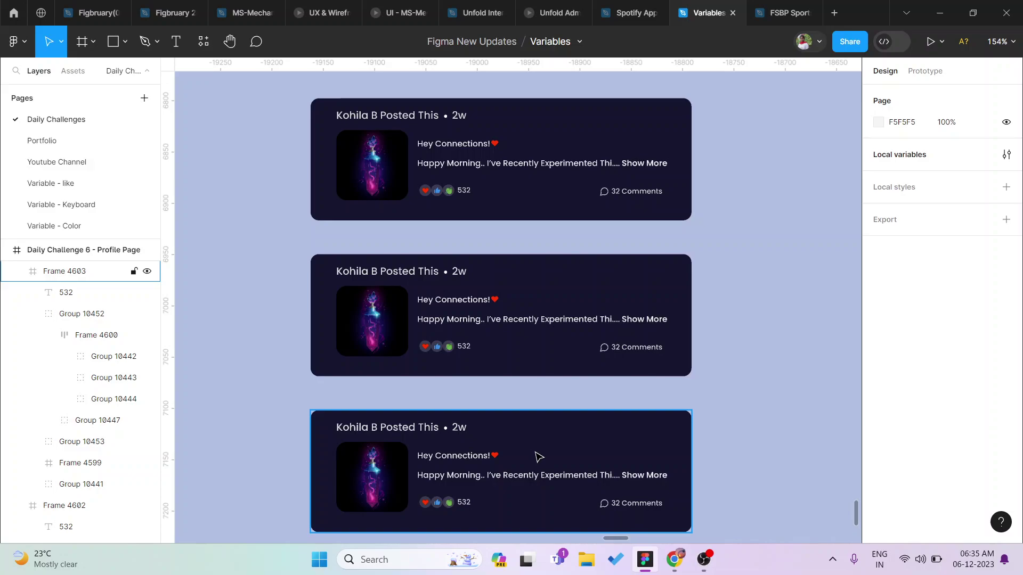
Check that all three 532 texts sit at the same position, then deselect everything.
click(464, 192)
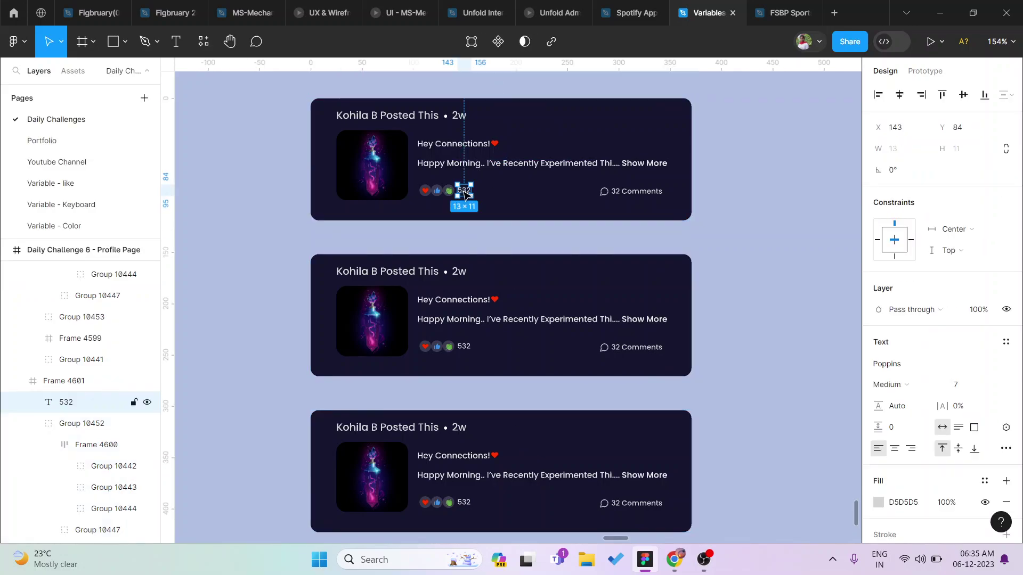
key(alt)
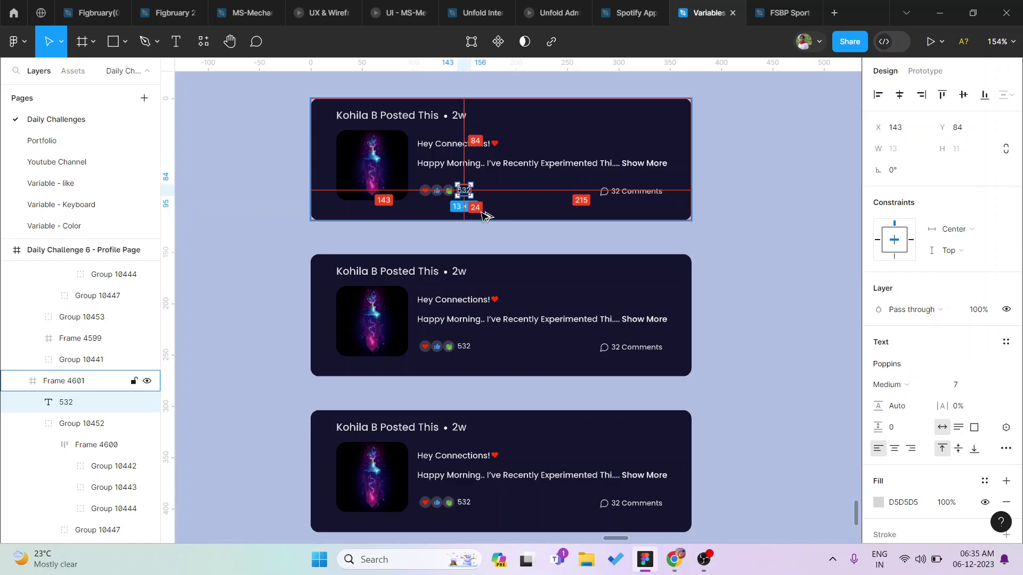
click(469, 346)
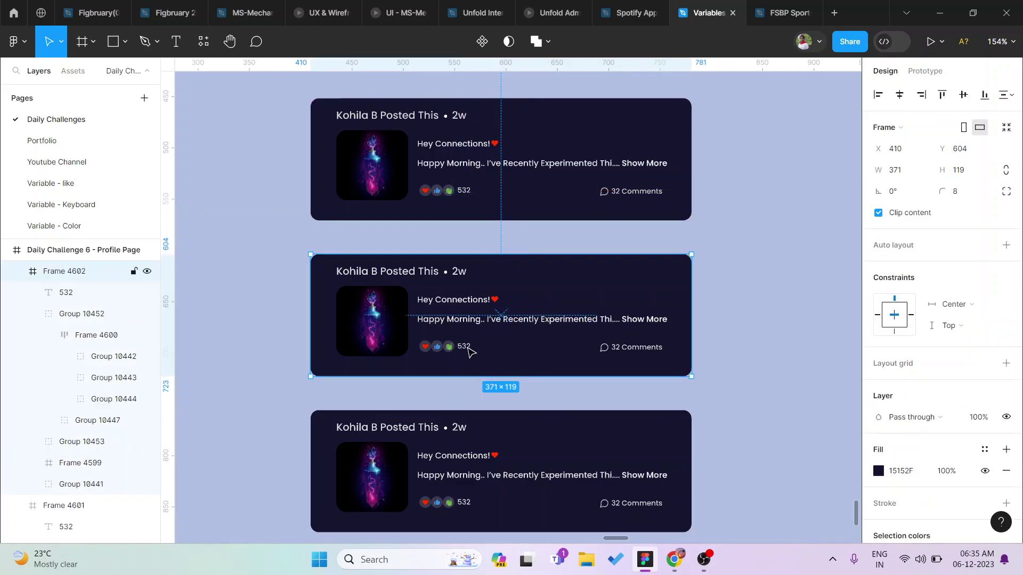
click(469, 347)
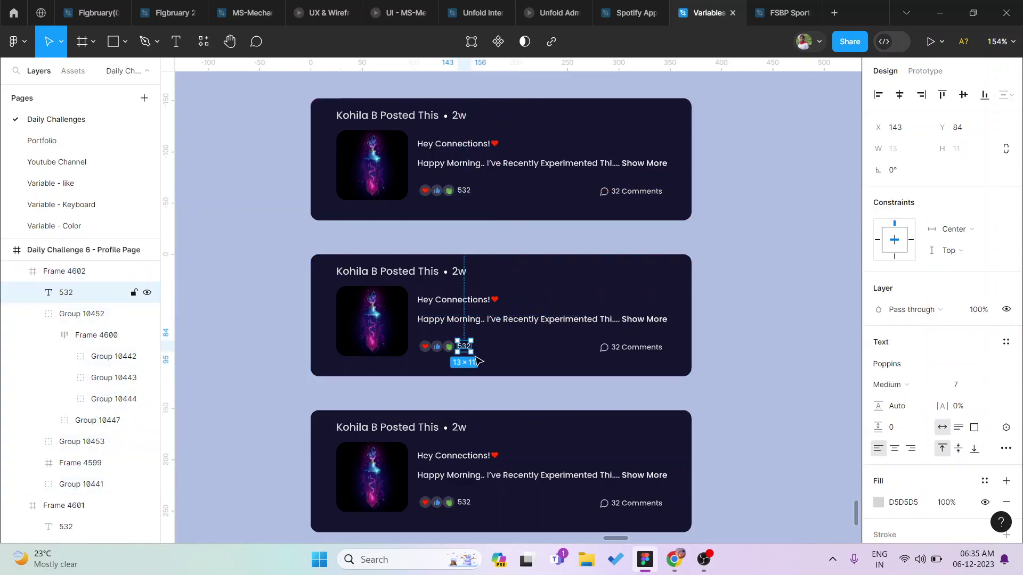
click(468, 504)
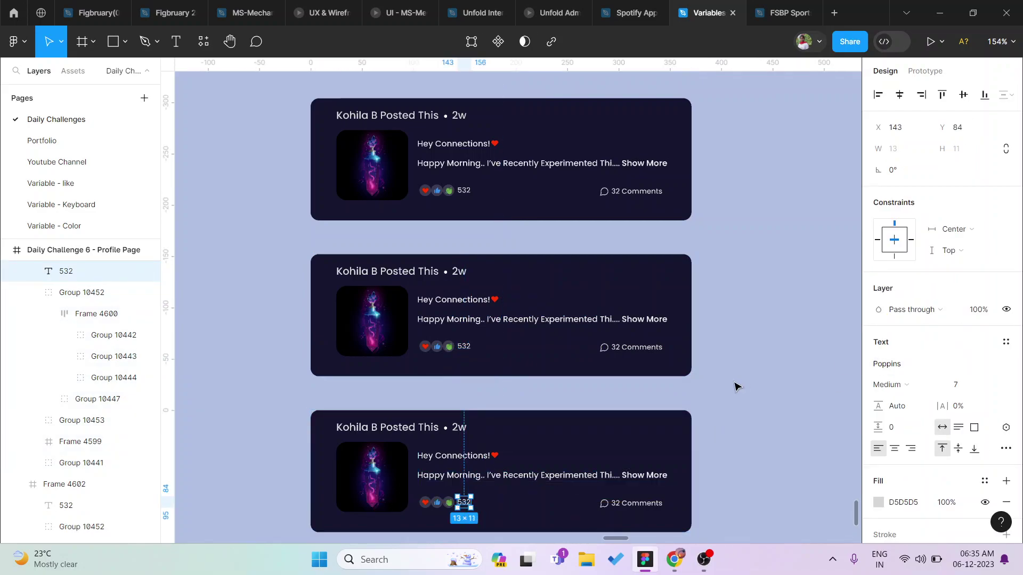
click(721, 338)
scroll(721, 338, down, 3)
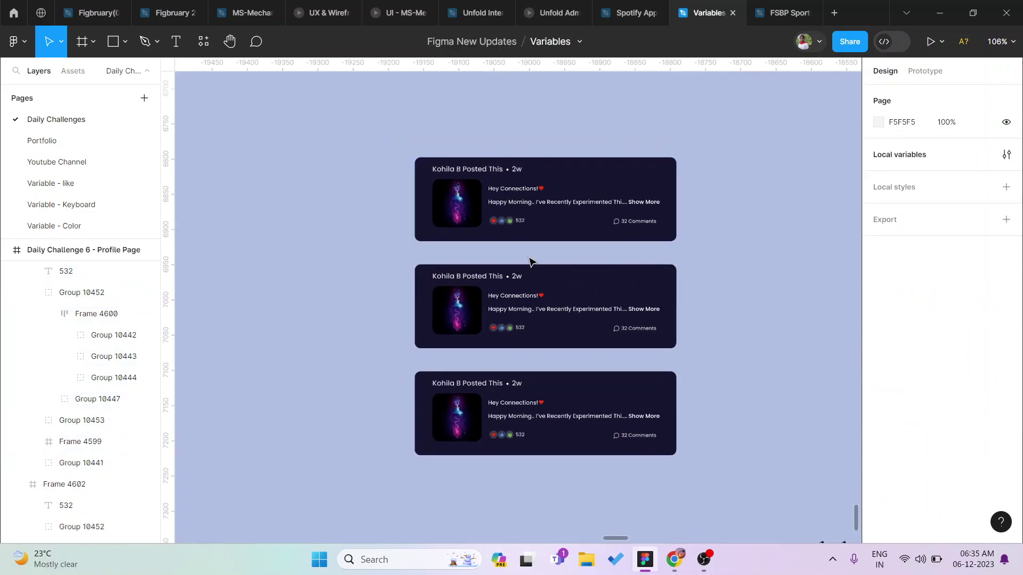